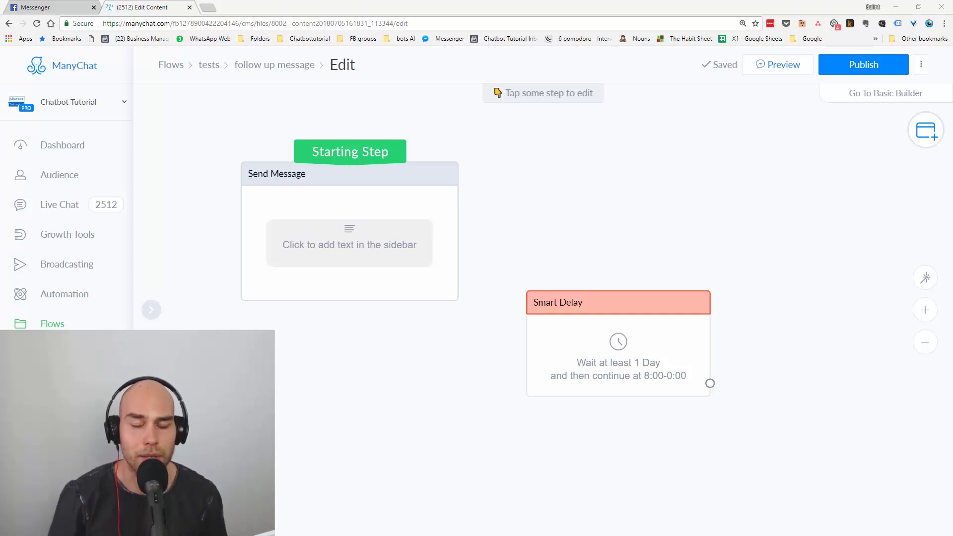
- In the Basic Builder, set the starting Send Message to 'Continue to another step'
left_click(534, 220)
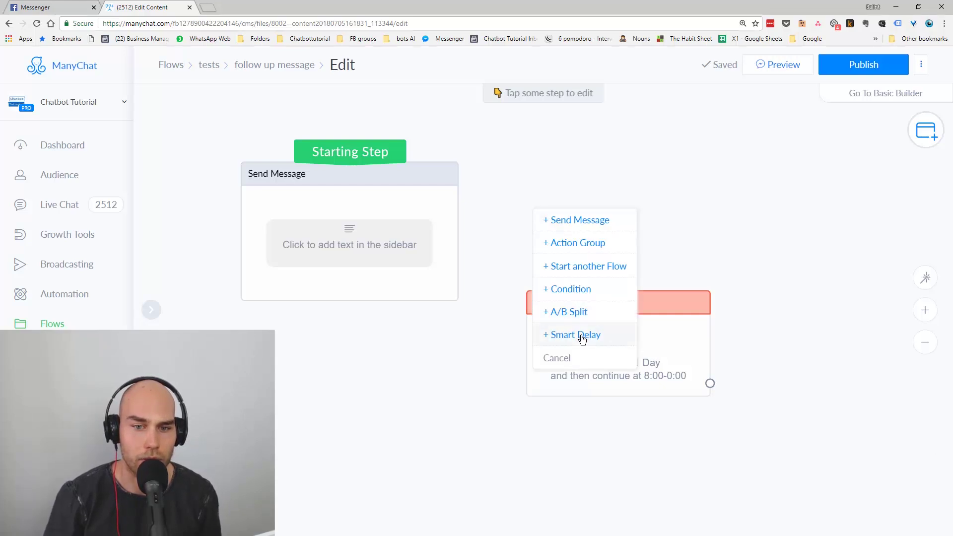
left_click(878, 99)
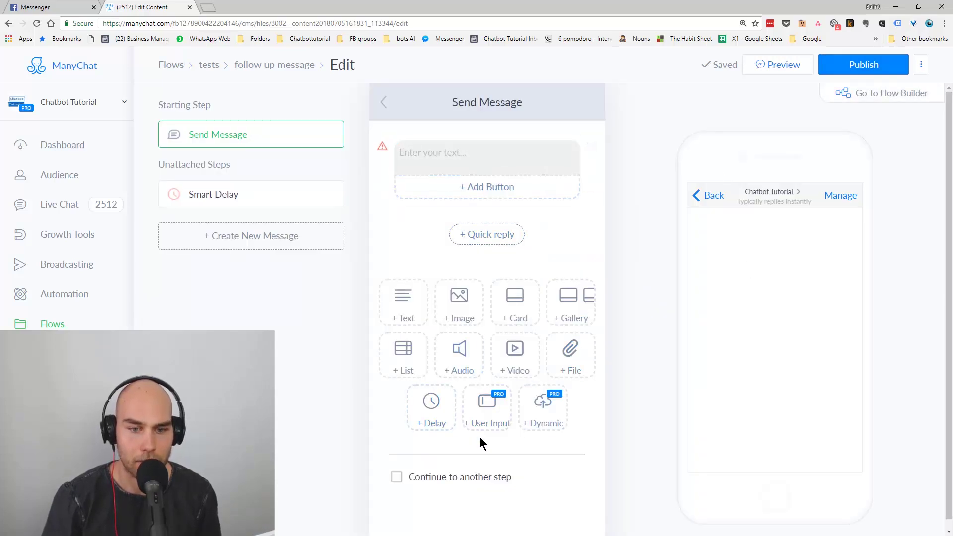
left_click(458, 483)
left_click(522, 499)
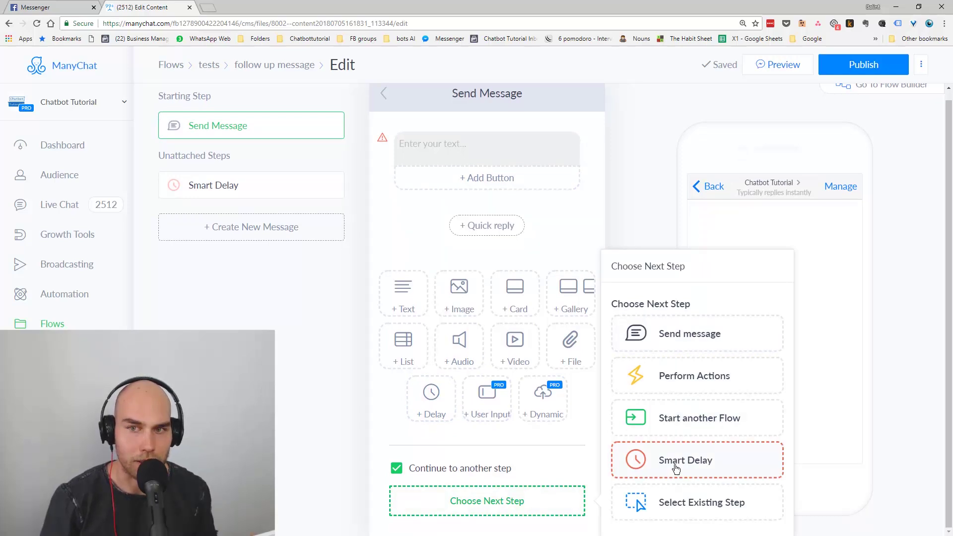
left_click(867, 92)
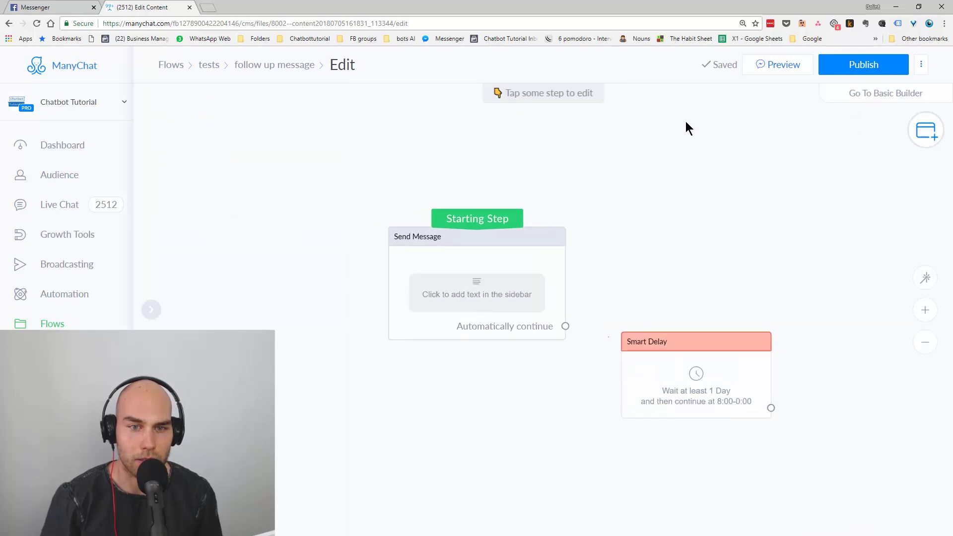
- Bring both flow steps into view and shift the Smart Delay node slightly left
left_click_drag(703, 272, 516, 203)
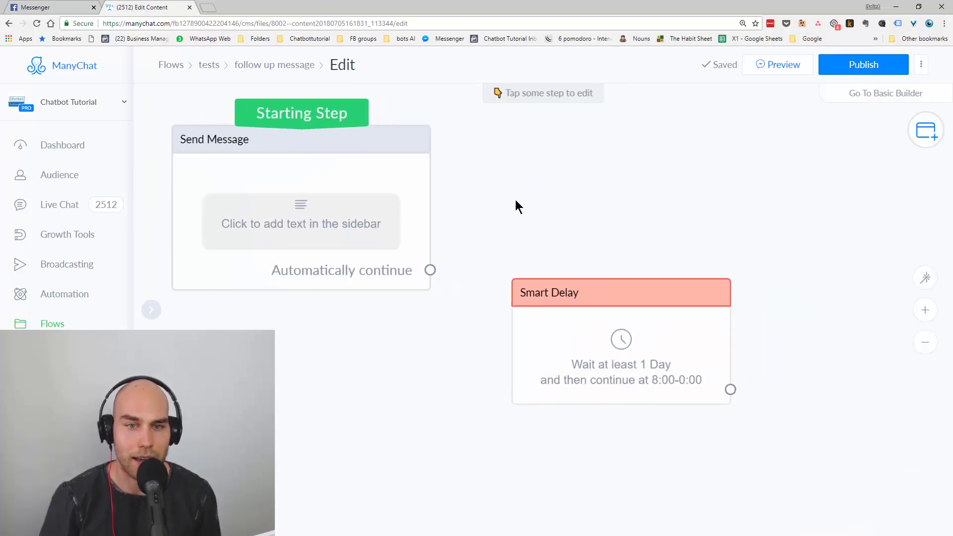
scroll(515, 204, "down", 2)
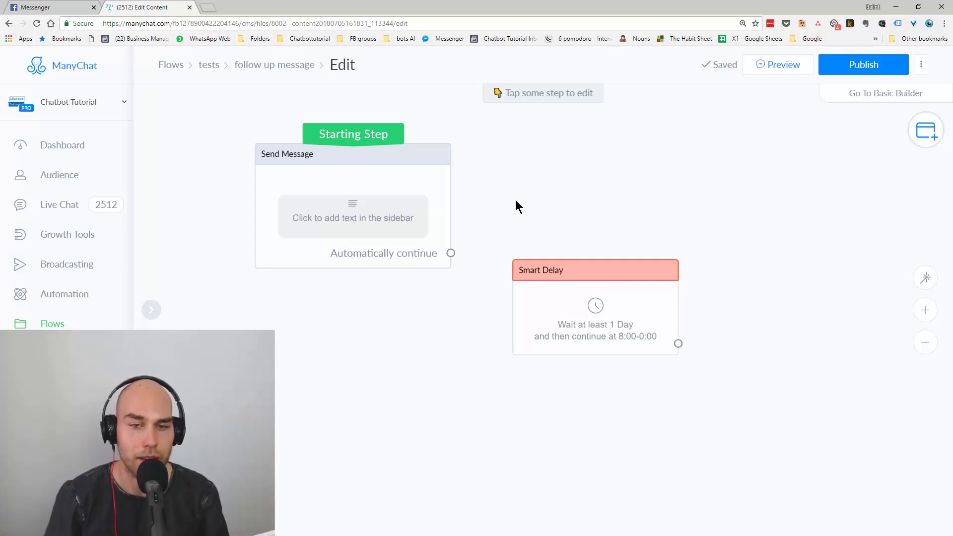
left_click_drag(573, 273, 556, 276)
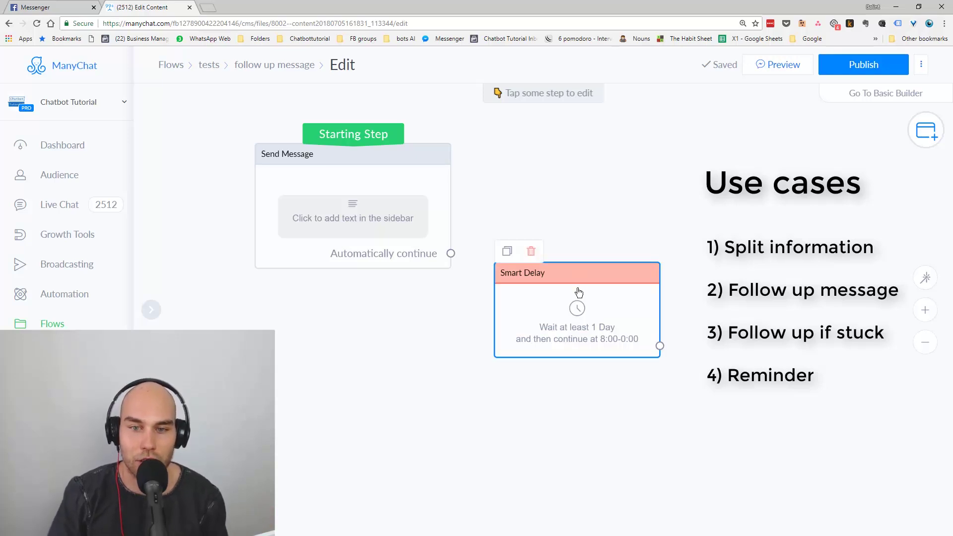
- Drag the Smart Delay node up and to the right of the starting message
left_click_drag(579, 286, 587, 243)
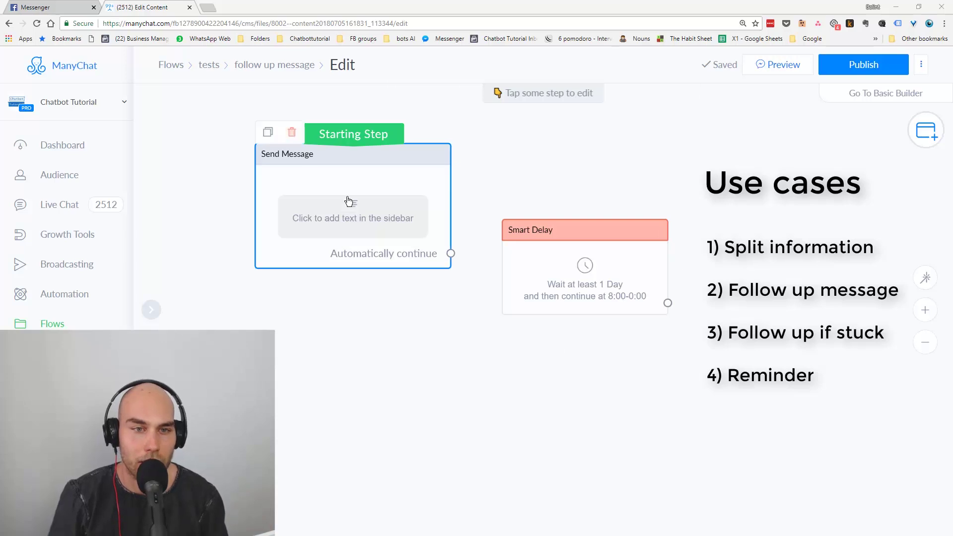
- Start the message with 'Hey', a First Name variable and a comma
left_click(331, 222)
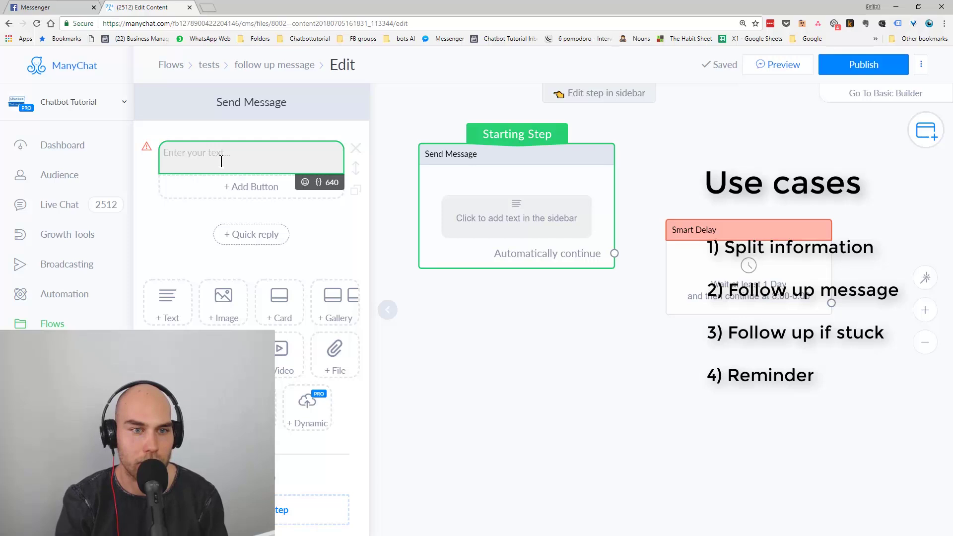
type("Hey")
type("{{first_name}}")
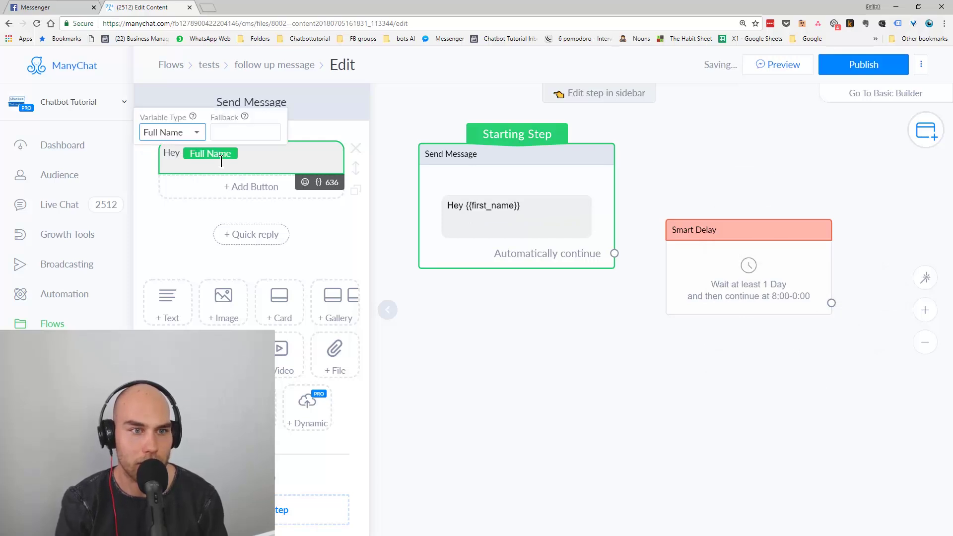
left_click(171, 132)
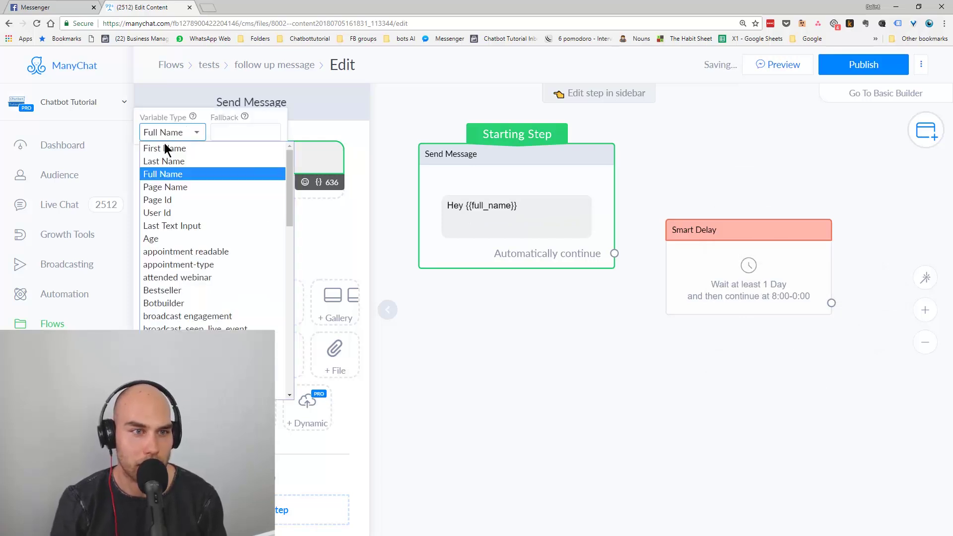
left_click(165, 146)
left_click(278, 152)
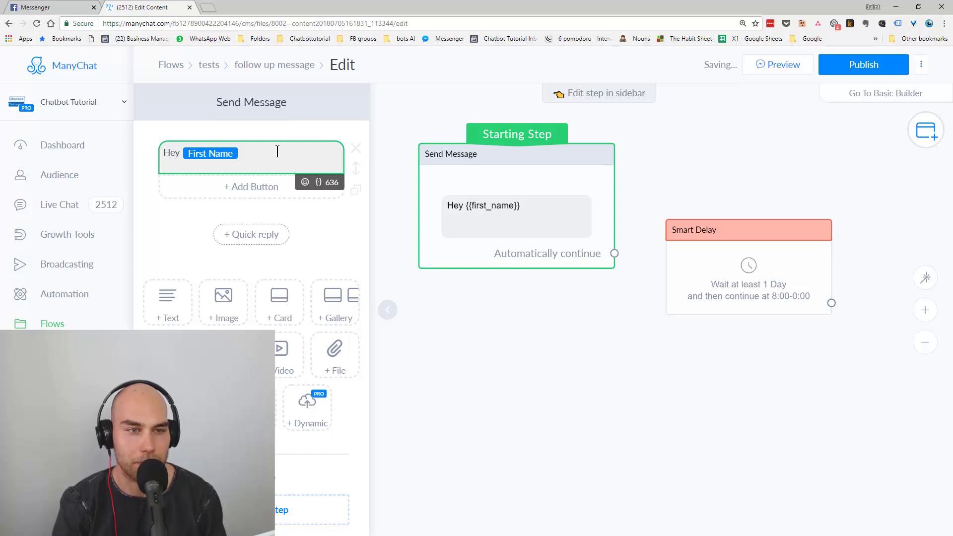
type(",")
key("Return")
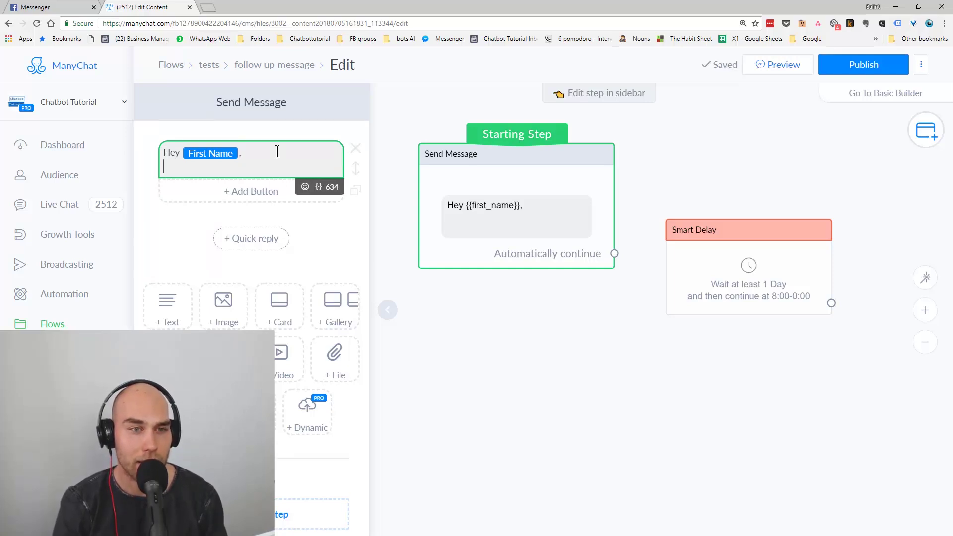
- Add the line 'I have a great video about the new function, check it out below.'
type("I have a ")
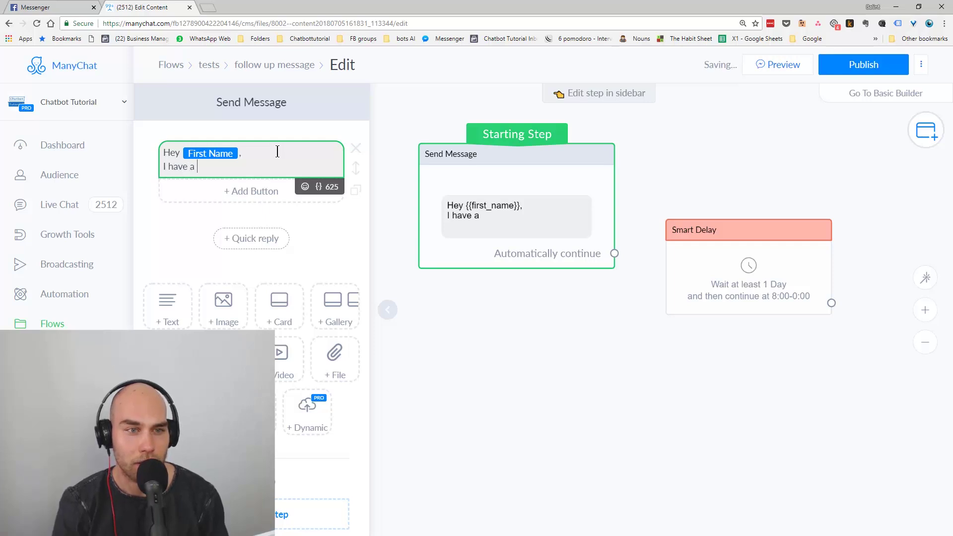
type("great video you")
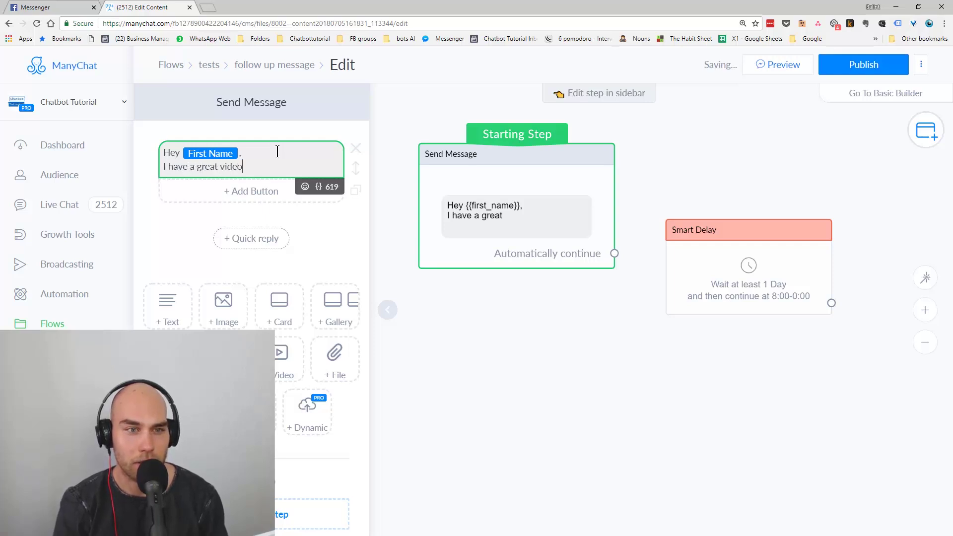
key("BackSpace")
key("BackSpace")
key("BackSpace")
type("about")
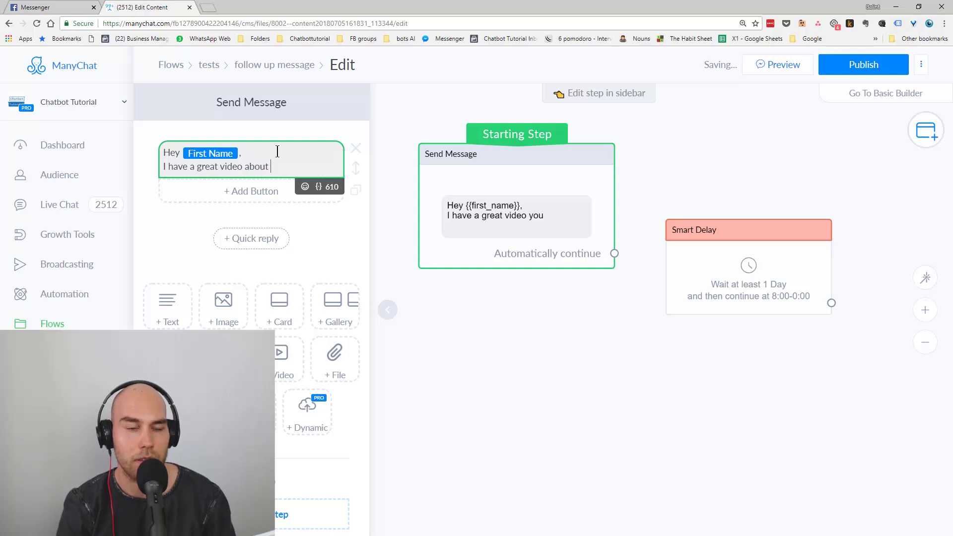
type(" the new function")
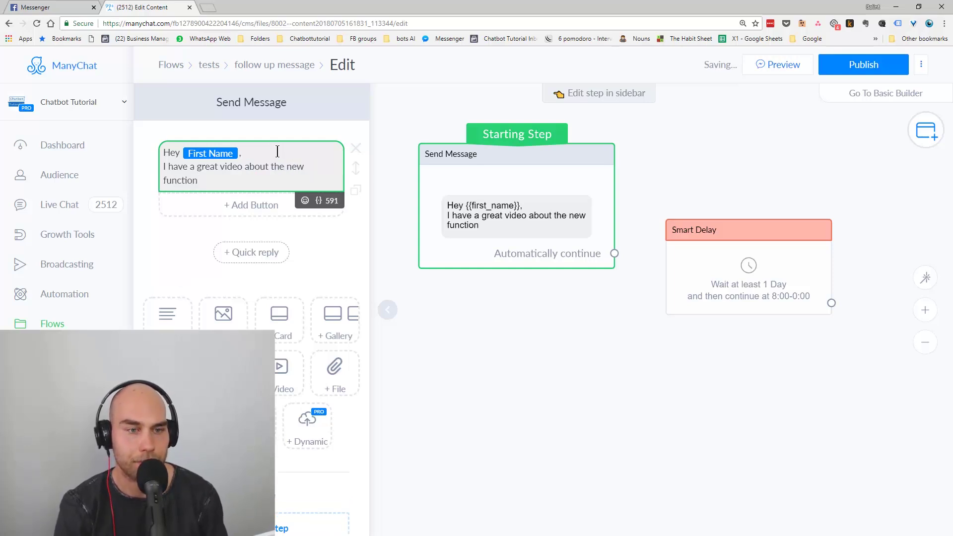
type(", chec")
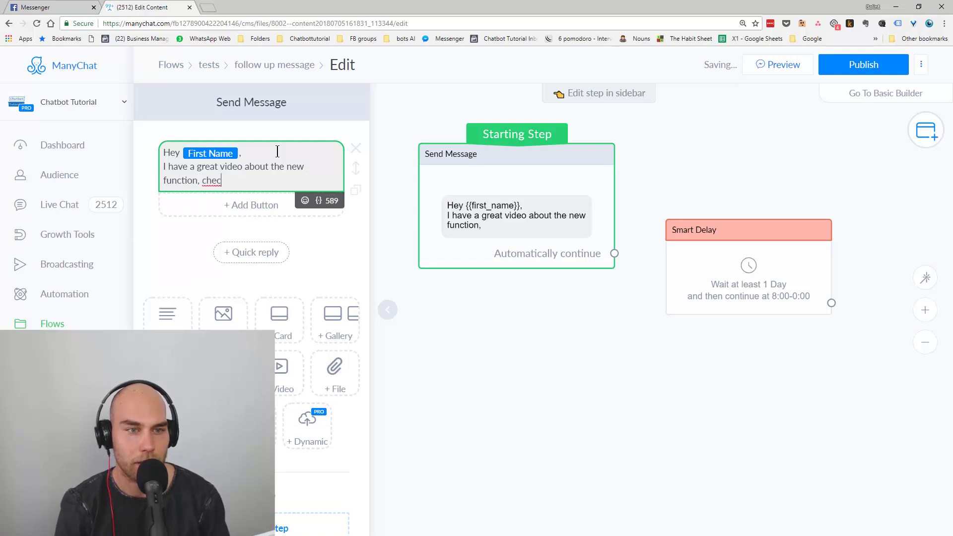
type("k it out below.")
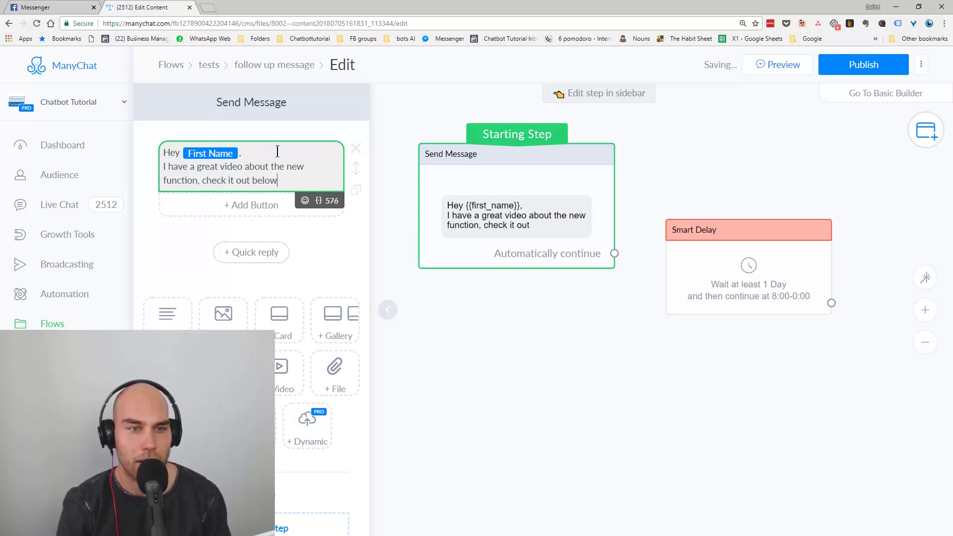
- Add a 'Watch video now' button to the message that opens youtube.com
left_click(275, 218)
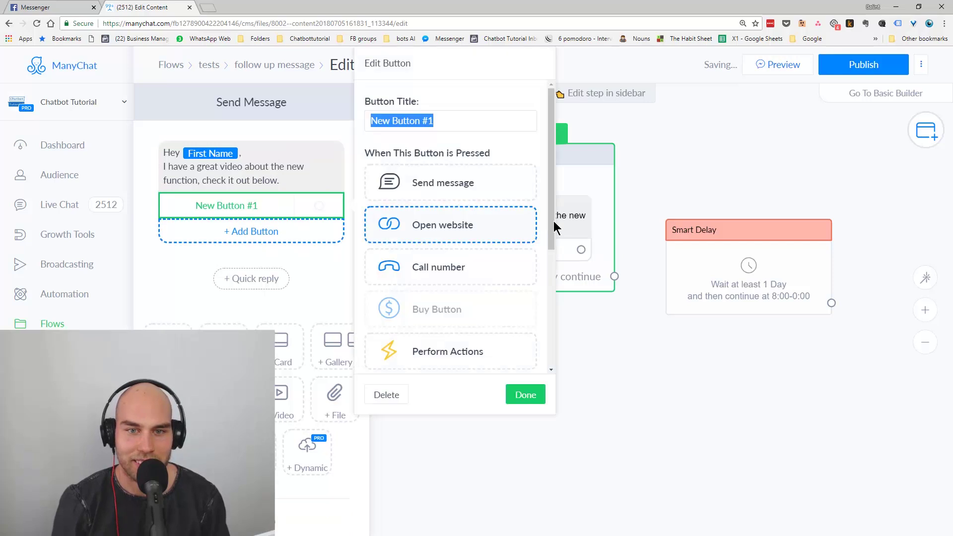
key("BackSpace")
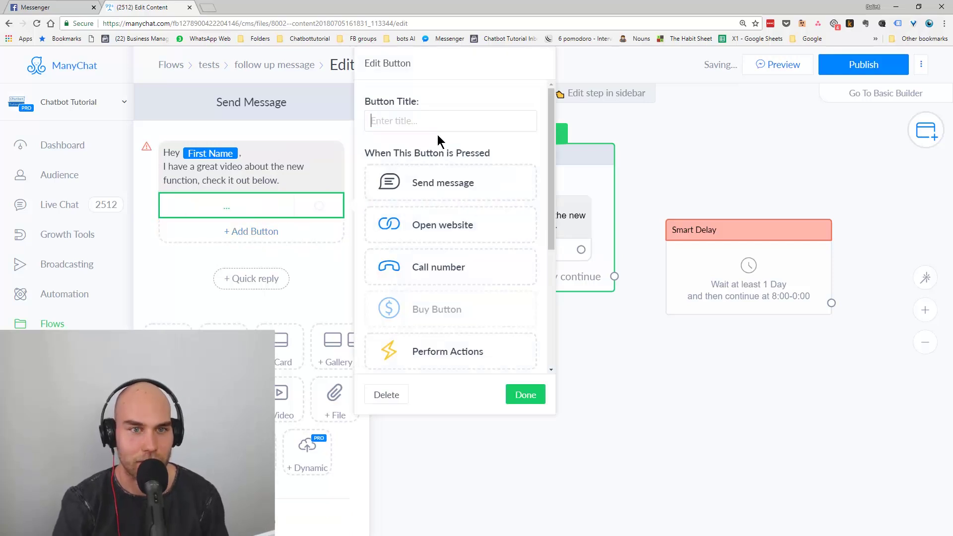
type("Watch video")
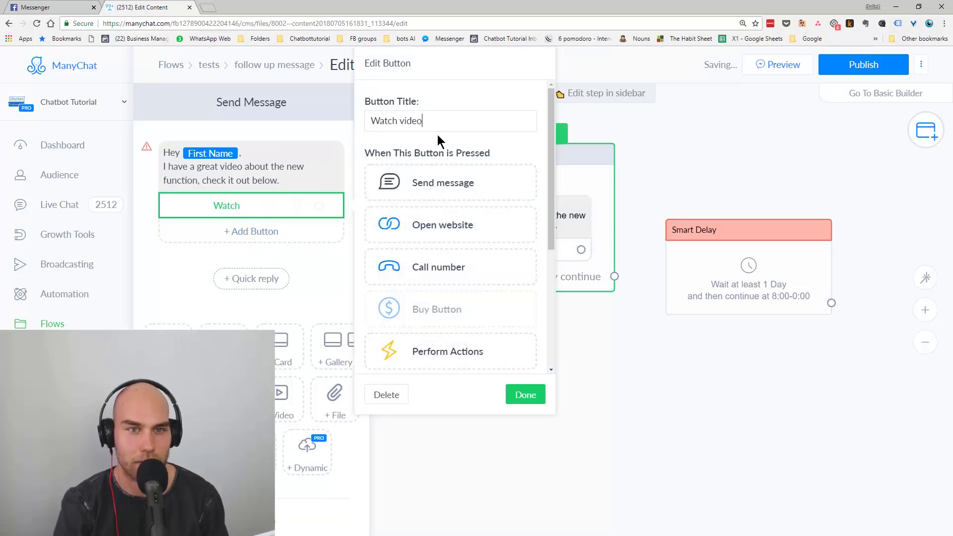
type(" now")
left_click(447, 229)
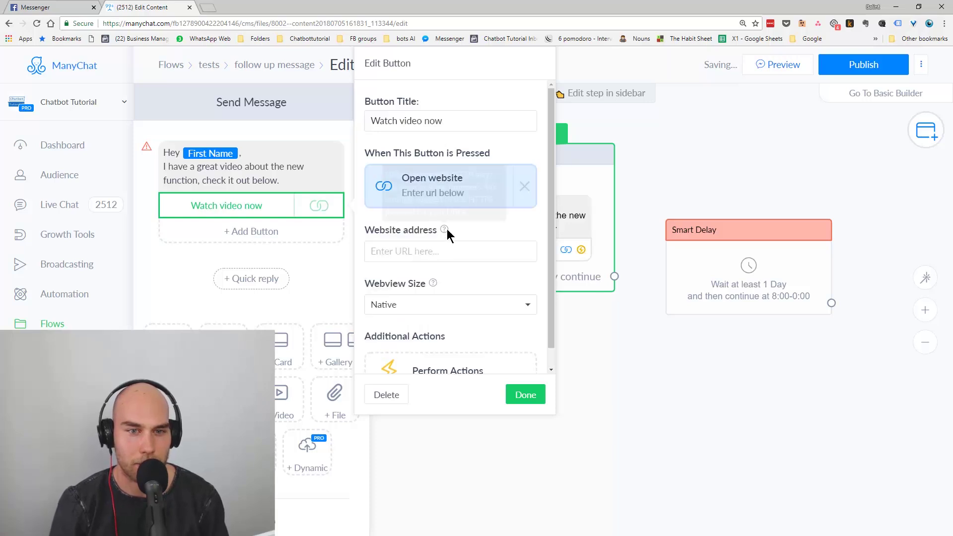
left_click(423, 254)
type("youtu")
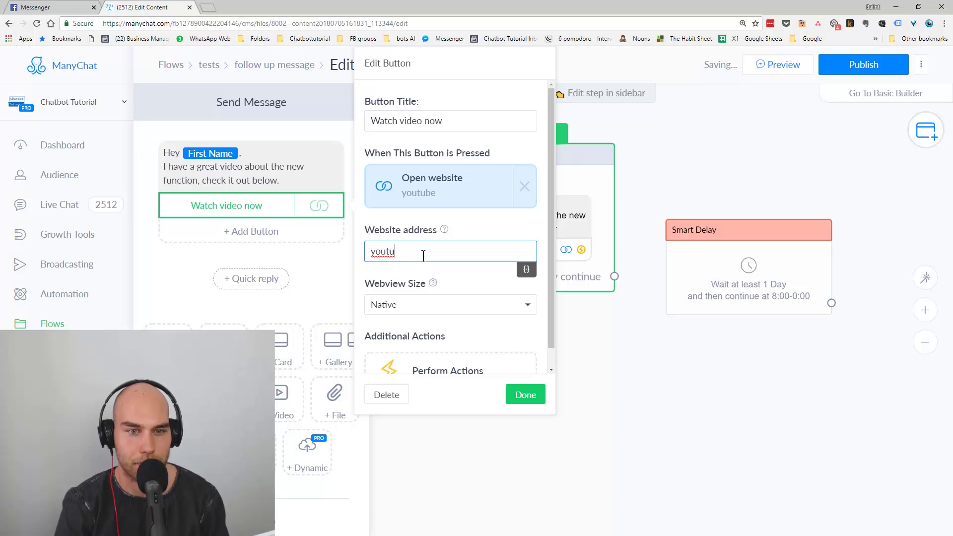
type("be.com")
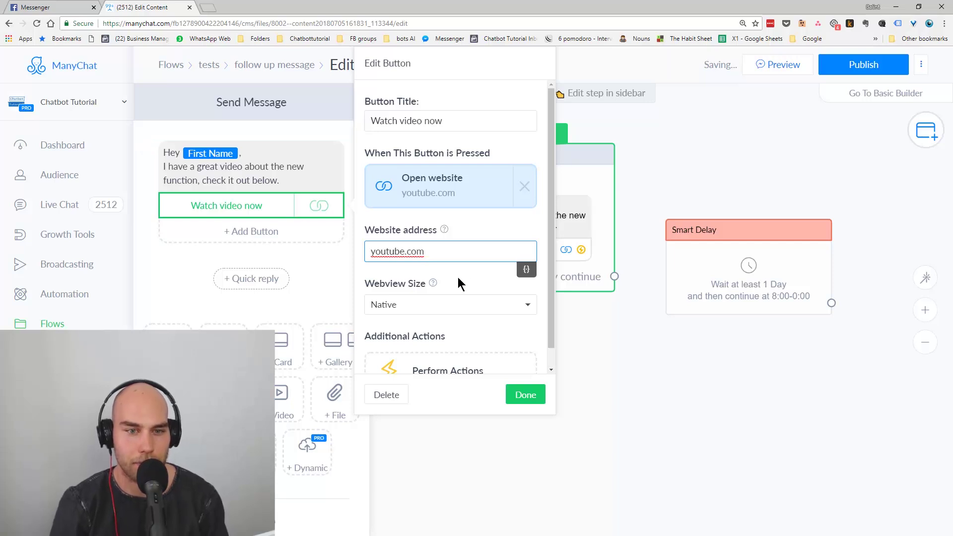
left_click(458, 283)
left_click(521, 400)
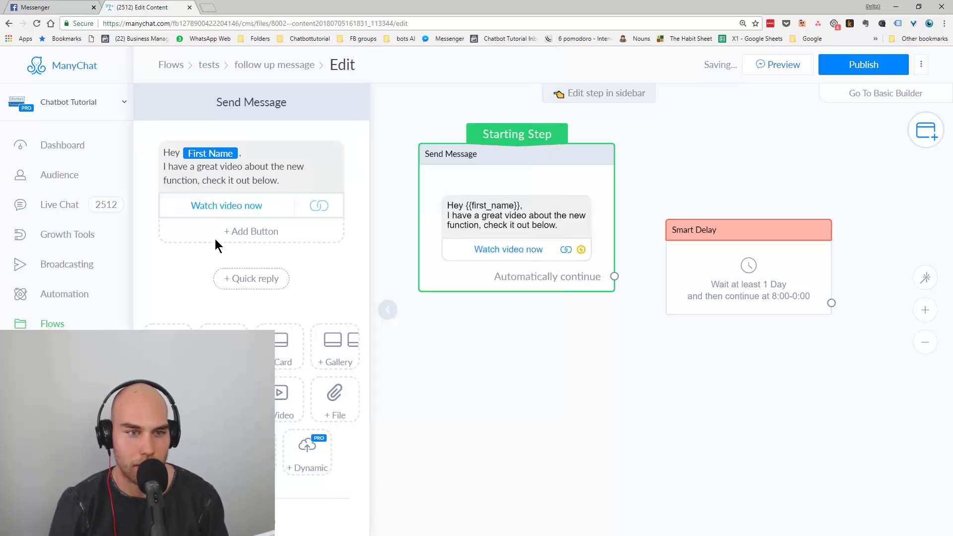
- Add a second button titled 'I'm busy now' and move the Smart Delay node lower
left_click(213, 234)
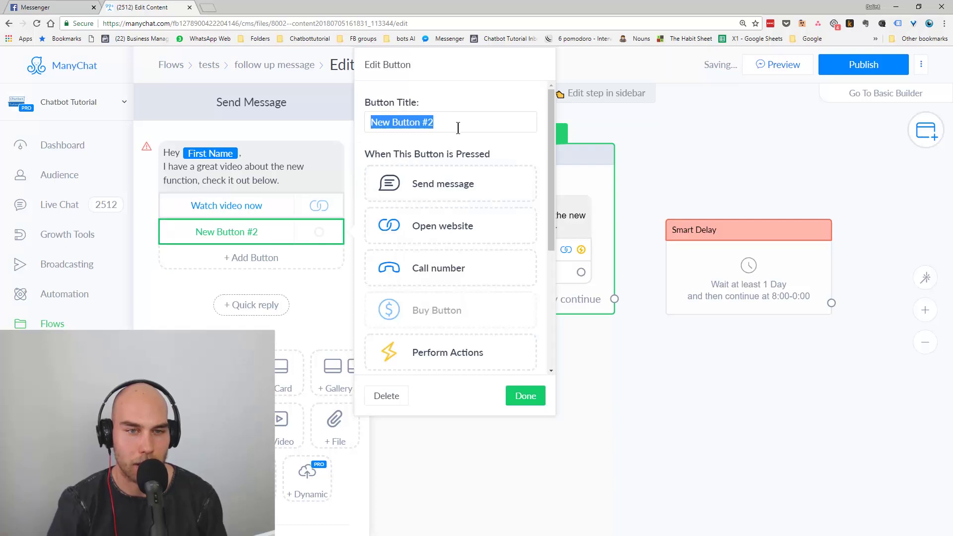
type("Remind")
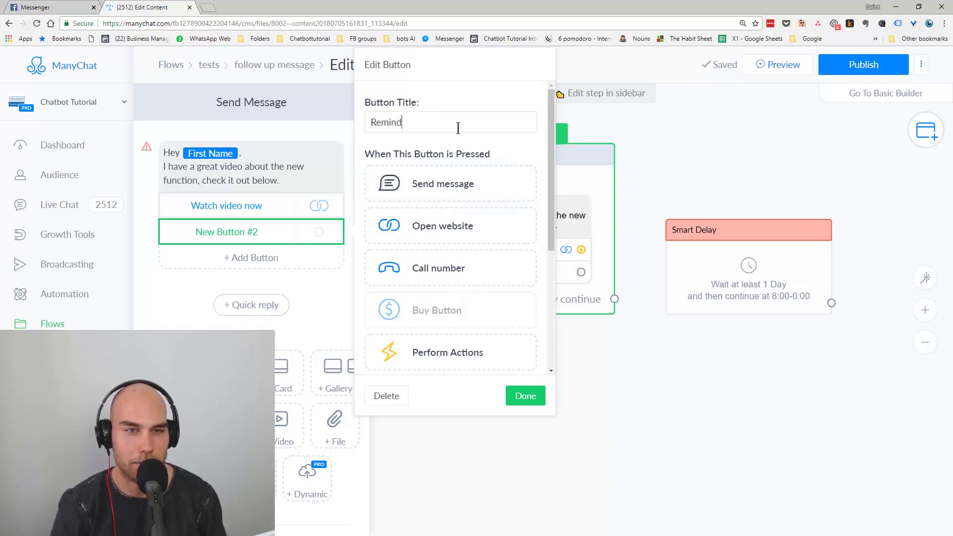
type(" me later")
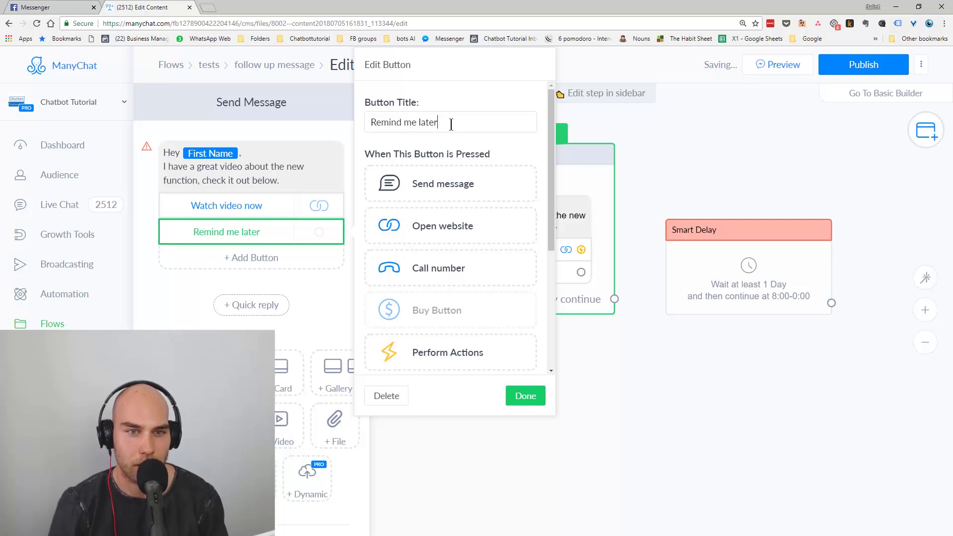
left_click_drag(452, 122, 360, 121)
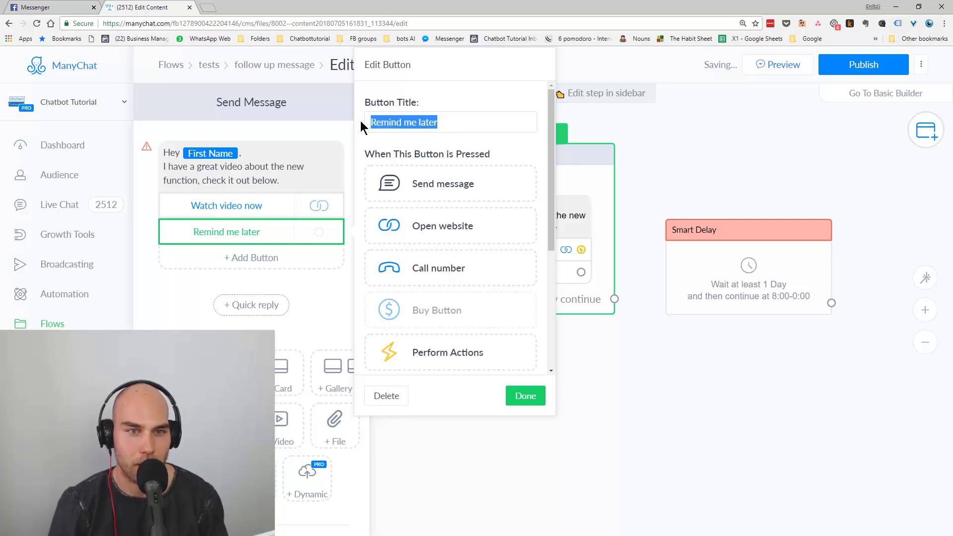
type("I'm busy now")
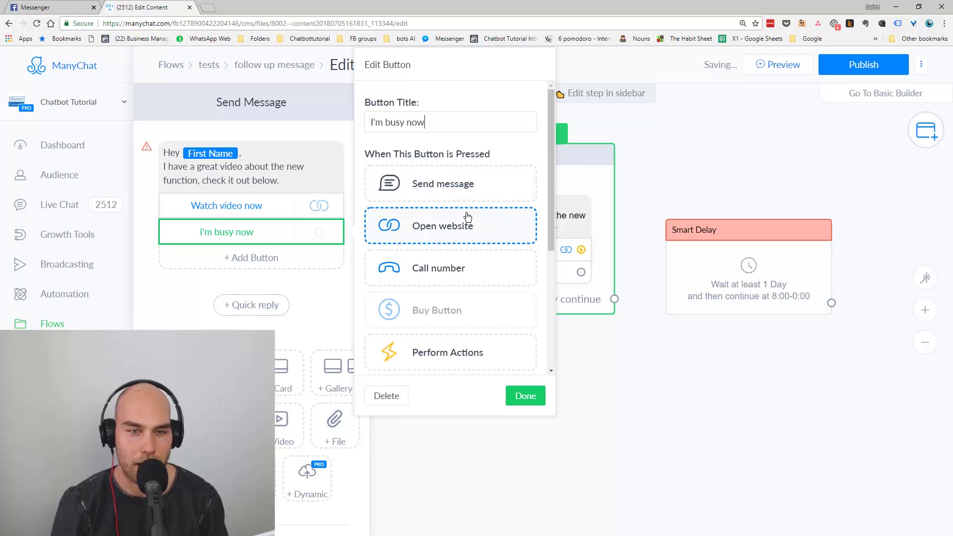
left_click(526, 396)
mouse_move(601, 358)
left_mouse_down()
mouse_move(543, 347)
mouse_move(598, 419)
mouse_move(640, 427)
left_mouse_up()
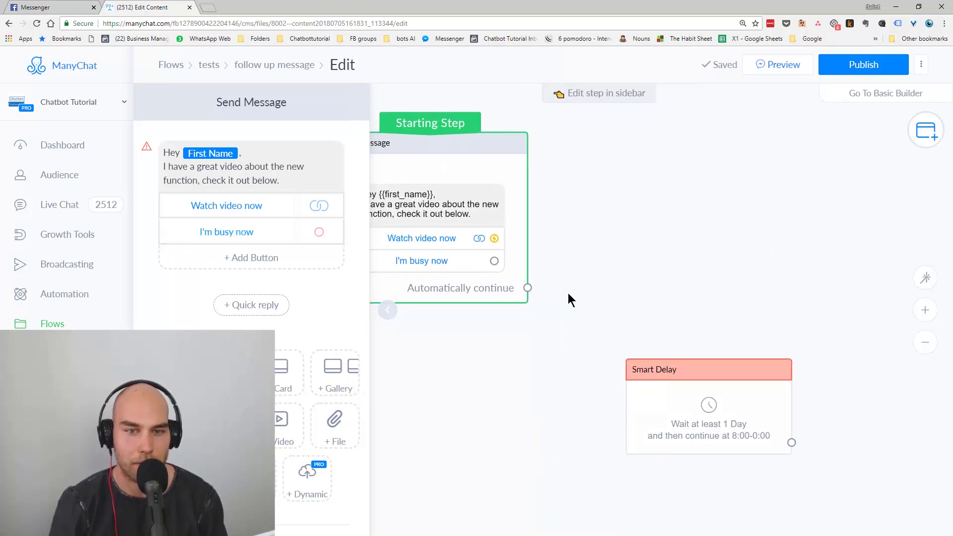
- Connect 'I'm busy now' to a new message: 'Oh, yeah, aren't we all?' / 'I can remind you in'
left_click(494, 261)
left_click(585, 268)
left_click(604, 270)
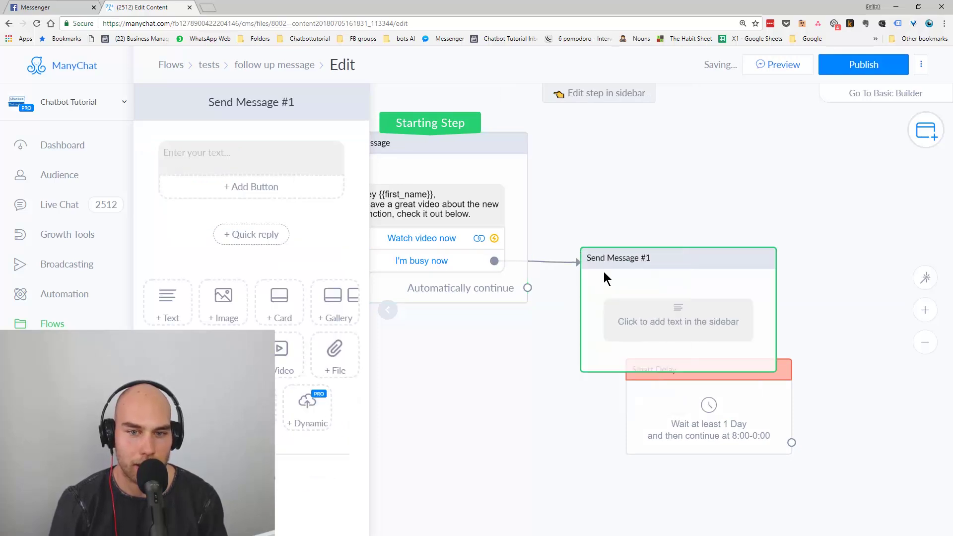
left_click(228, 165)
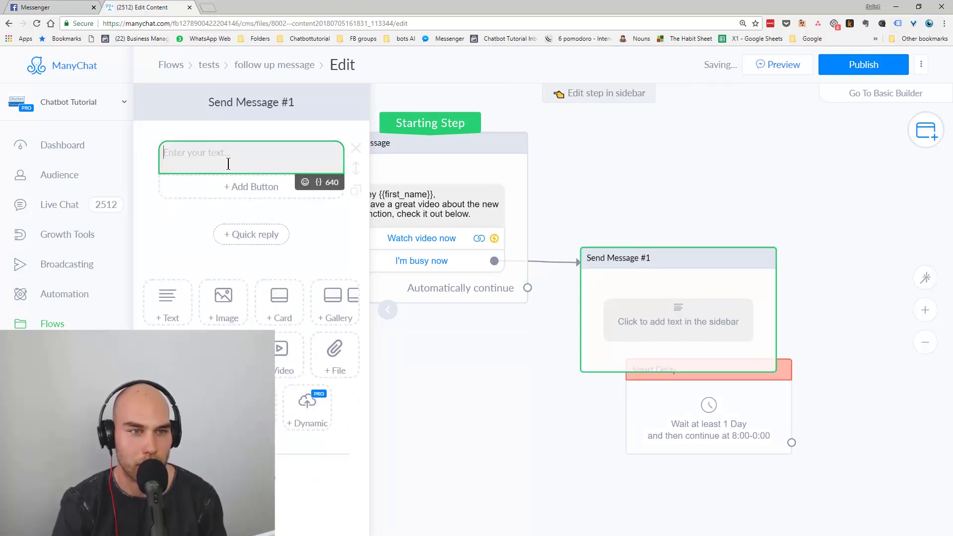
type("Oh, yeah, ")
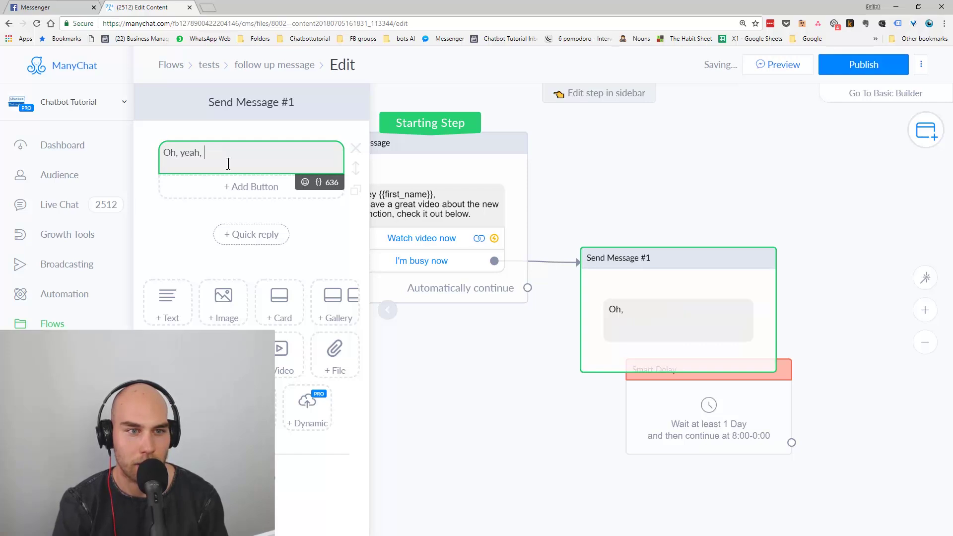
type("aren't w")
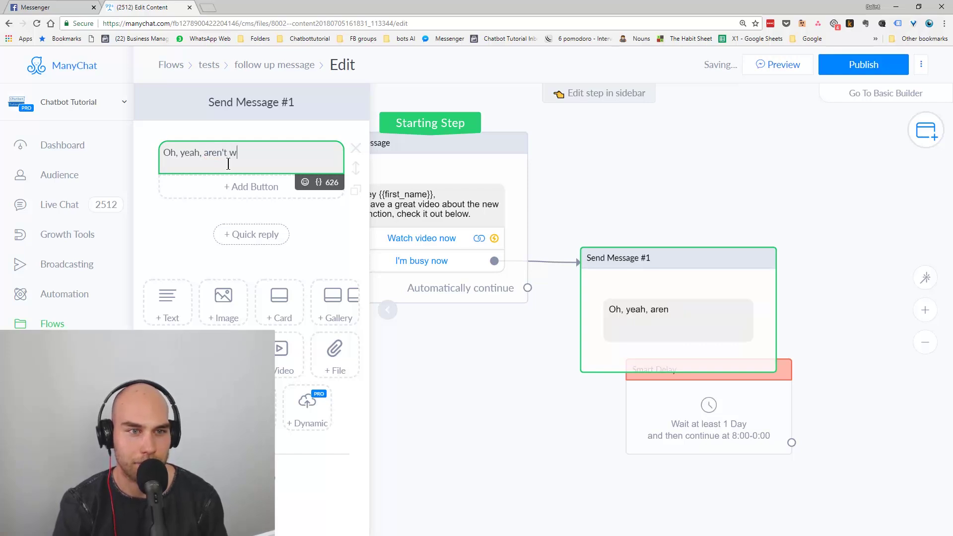
type("e all?")
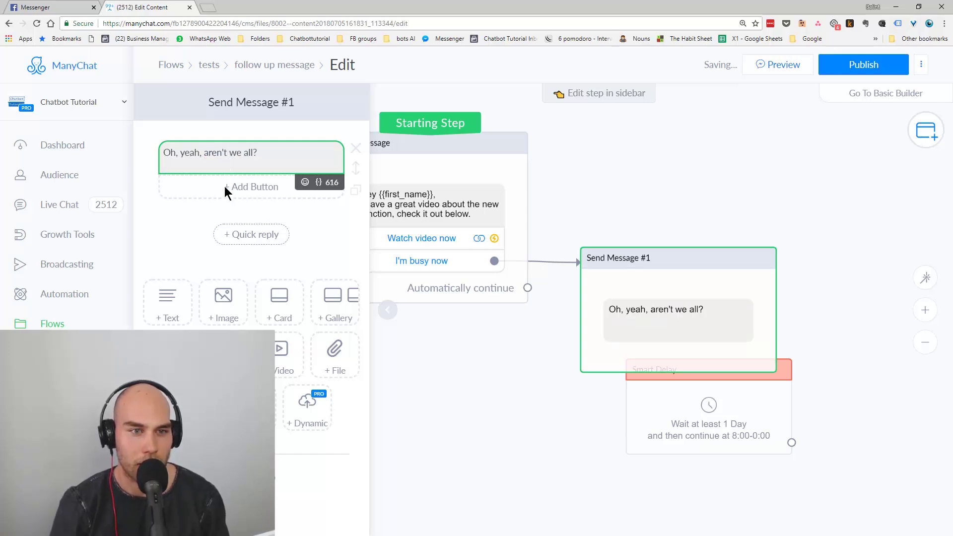
key("Return")
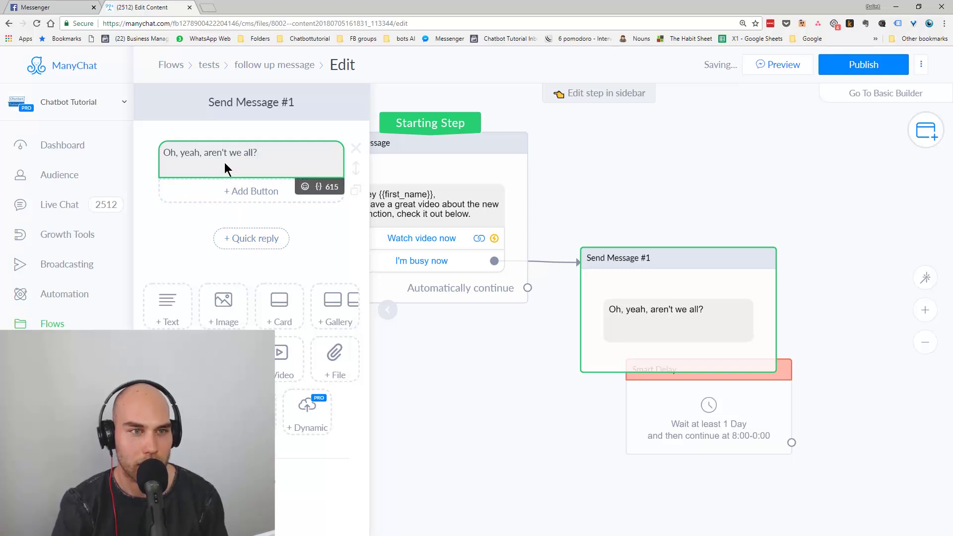
type("I can remin")
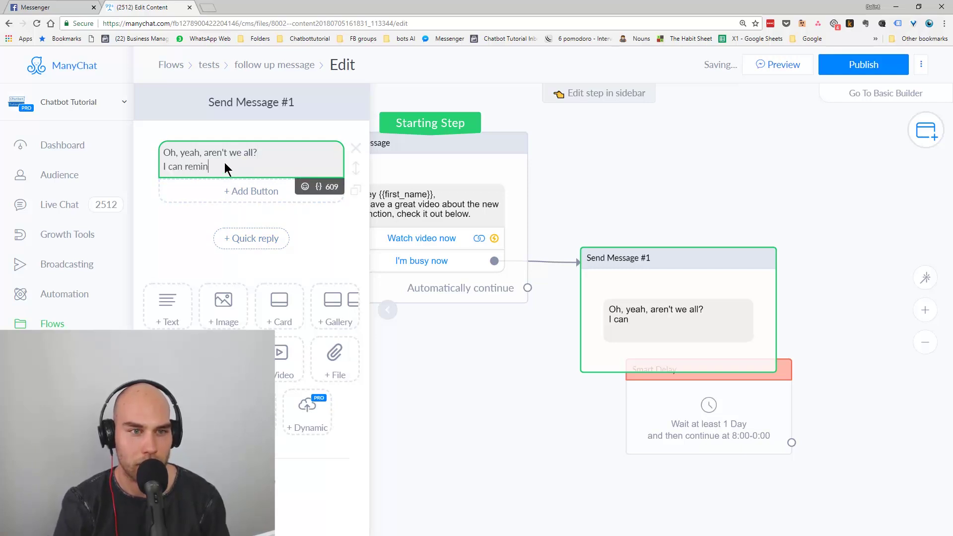
type("d you in")
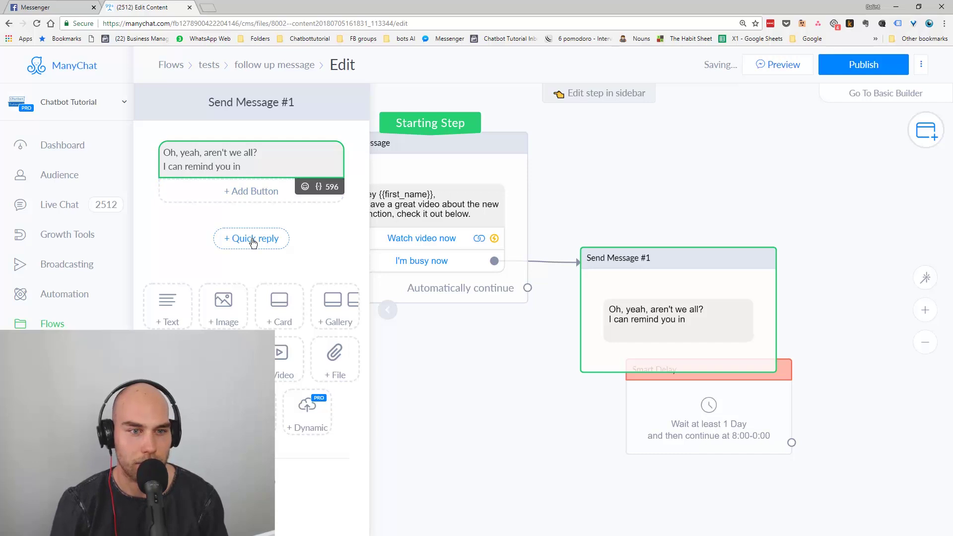
left_click(252, 239)
- Add quick replies '30 minutes' and 'tomorrow' to the reminder message
type("30 minutes")
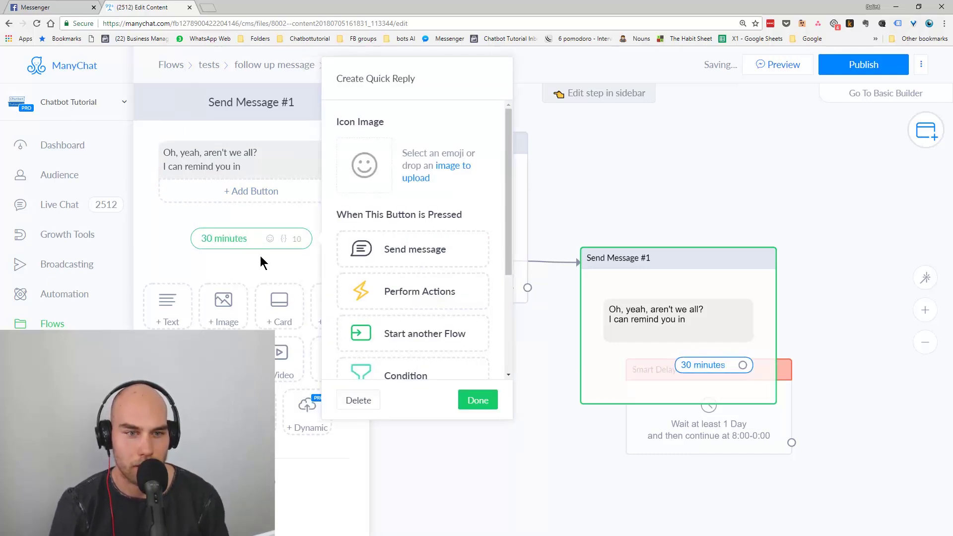
left_click(261, 255)
left_click(303, 245)
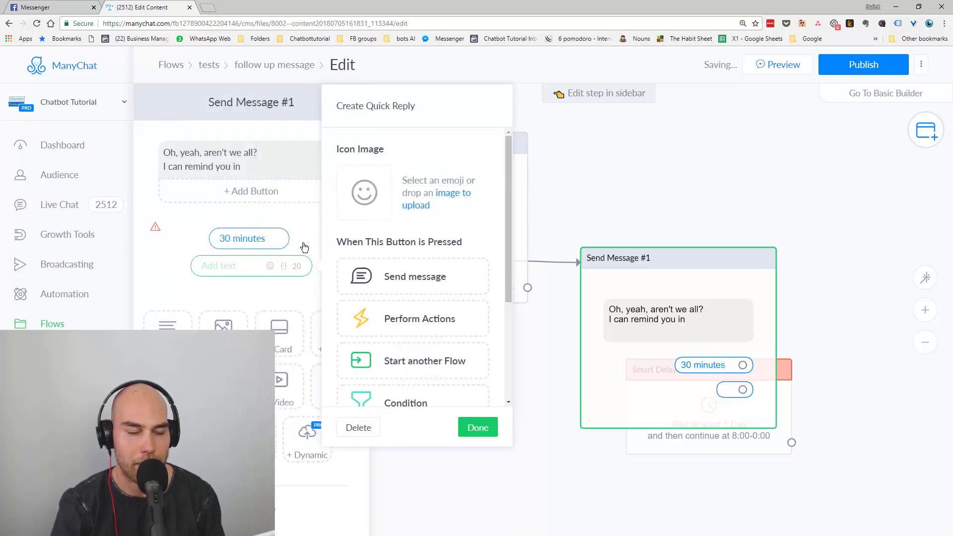
type("tomorrow")
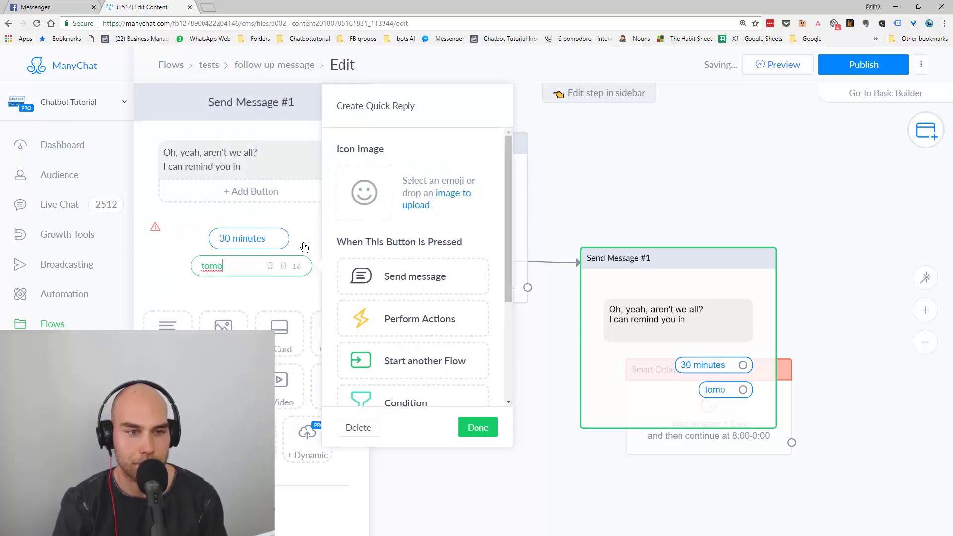
left_click(243, 285)
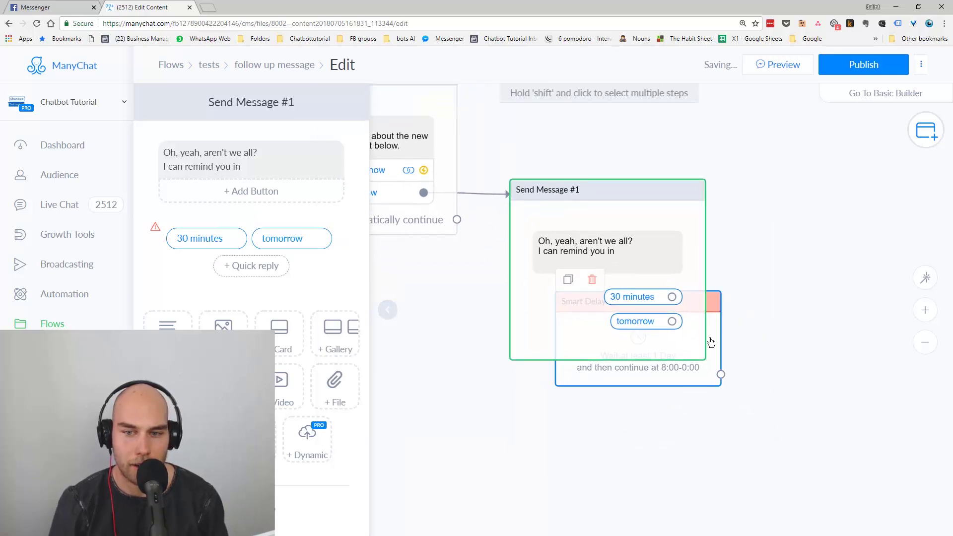
- Move the Smart Delay node out from behind the message to its right
left_click_drag(709, 341, 724, 313)
scroll(556, 383, "down", 2)
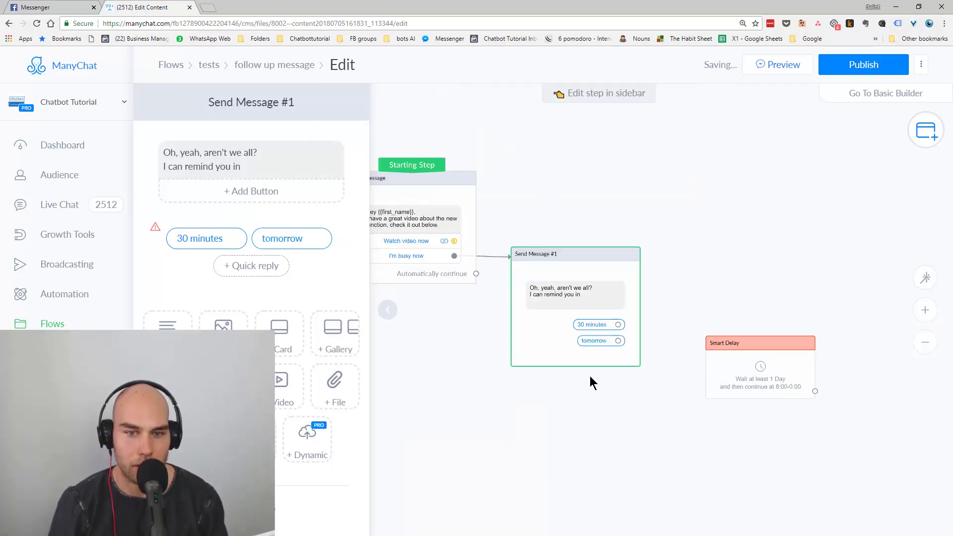
scroll(601, 353, "right", 3)
mouse_move(613, 326)
left_mouse_down()
mouse_move(627, 316)
mouse_move(614, 236)
mouse_move(616, 255)
left_mouse_up()
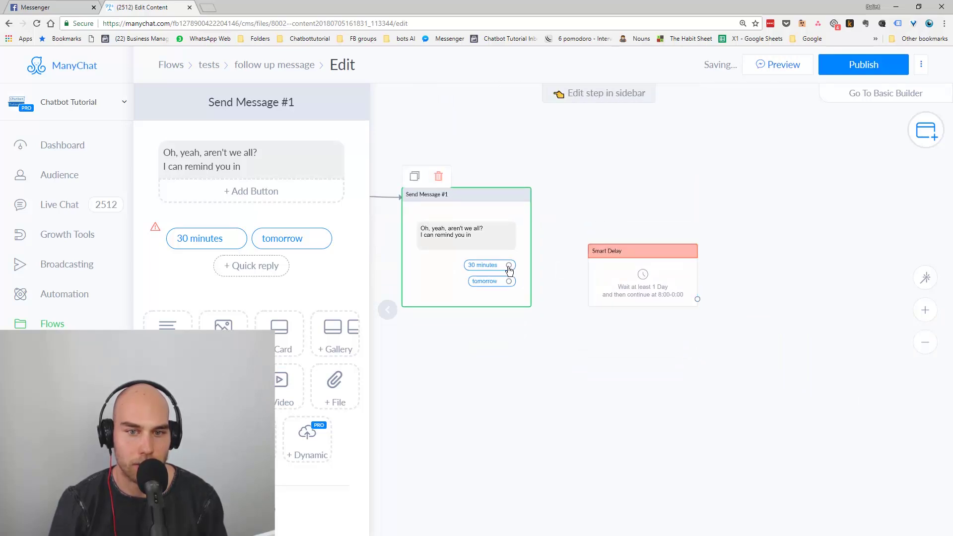
- Connect '30 minutes' to the Smart Delay, set 30 Minutes, and remove the continue time limit
left_click(509, 265)
left_click(637, 283)
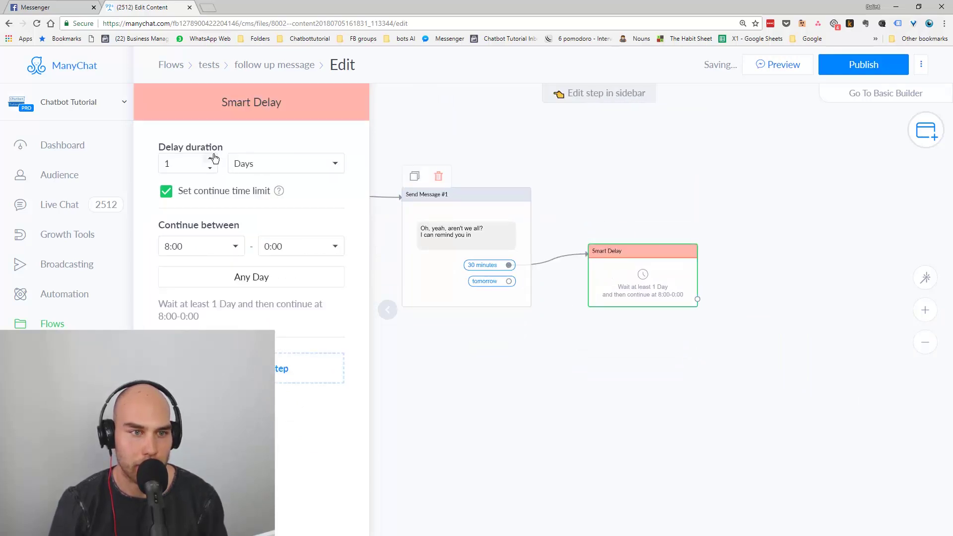
left_click(272, 164)
left_click(246, 180)
double_click(168, 164)
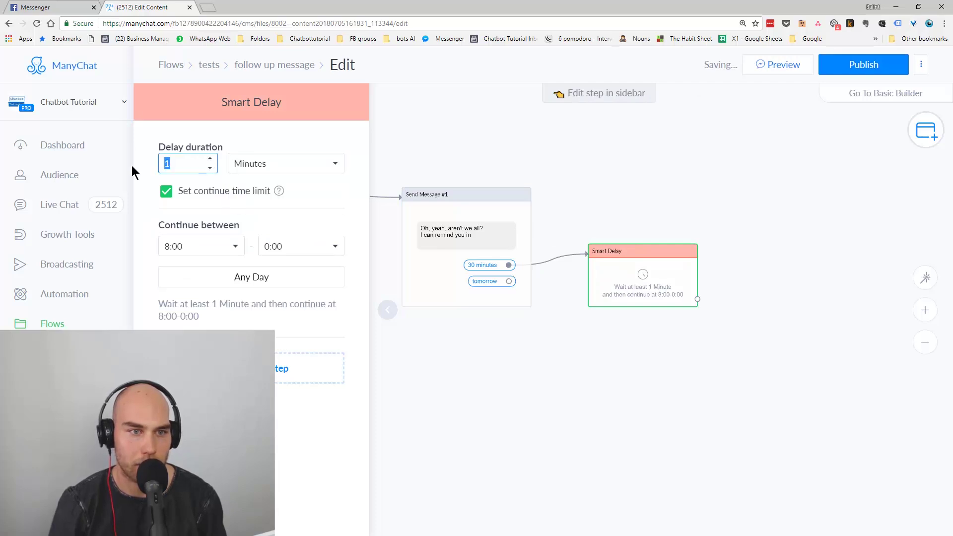
type("30")
left_click(180, 192)
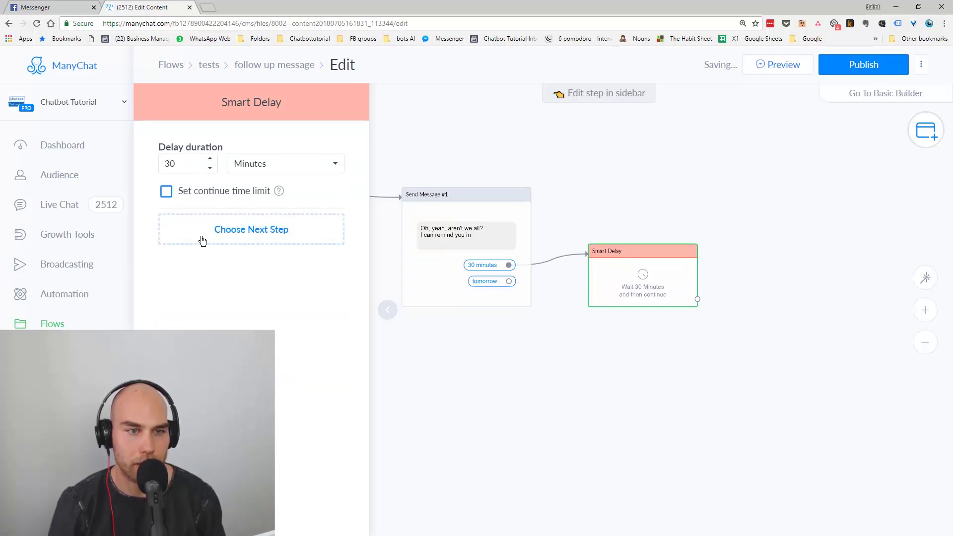
left_click(571, 331)
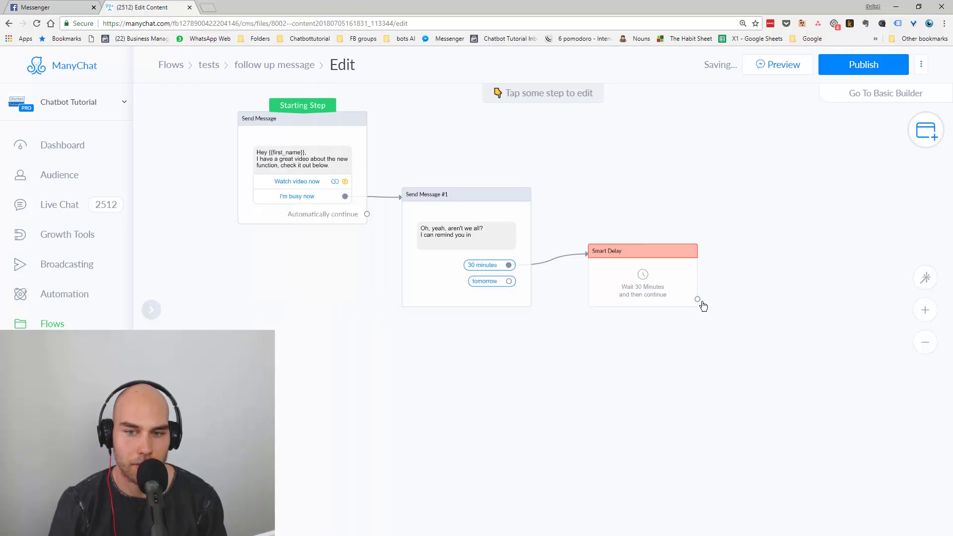
left_click_drag(698, 300, 769, 281)
- Add a message after the delay: 'So, here's the video again. Let me know how you like it.'
left_click(813, 286)
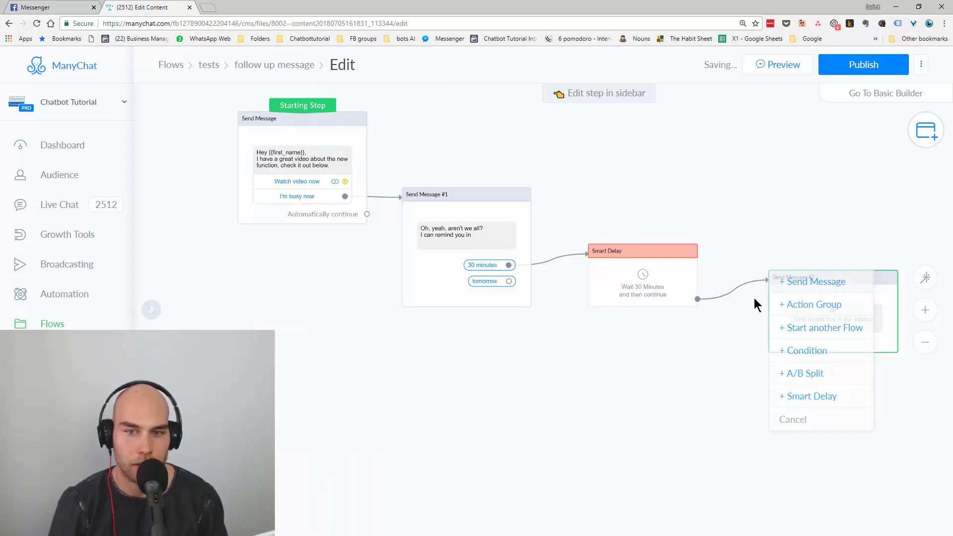
left_click(245, 157)
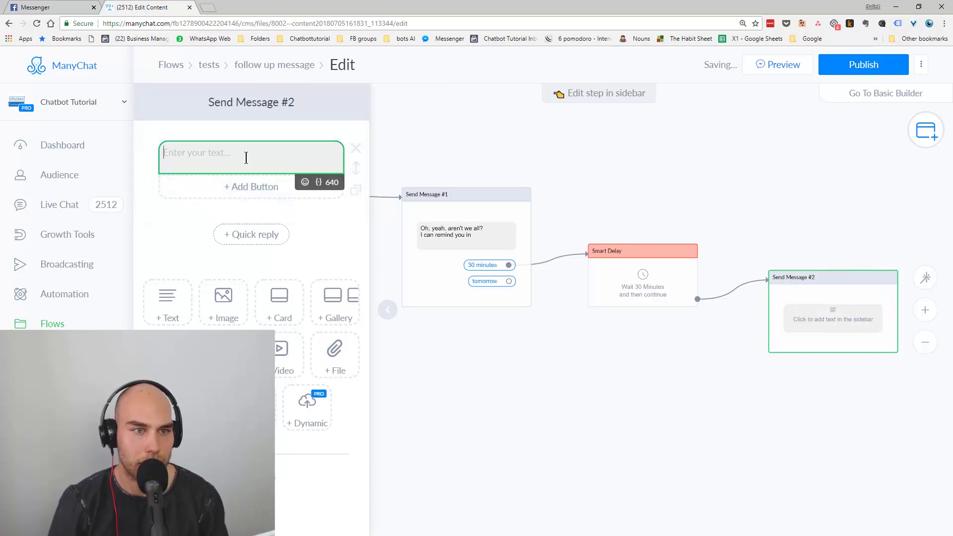
type("So")
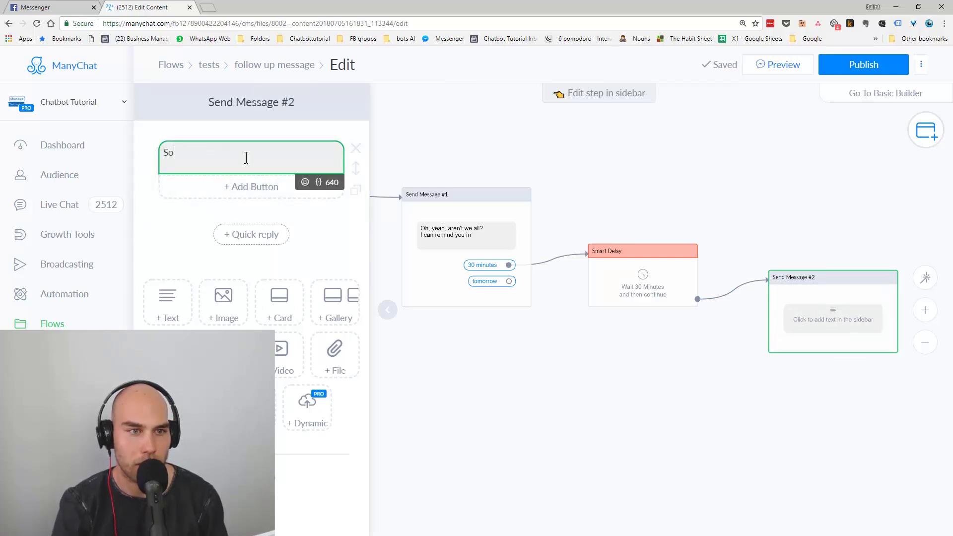
type(", ")
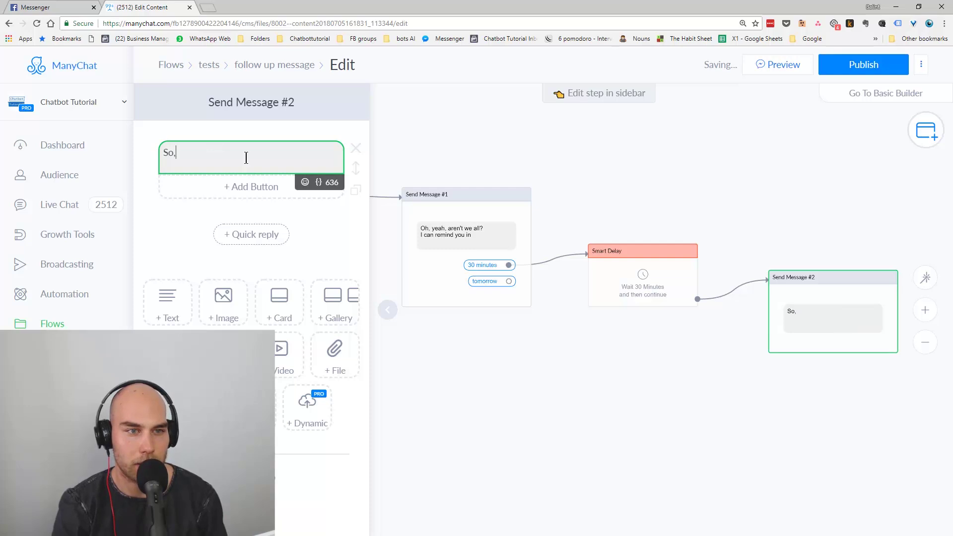
type("here'")
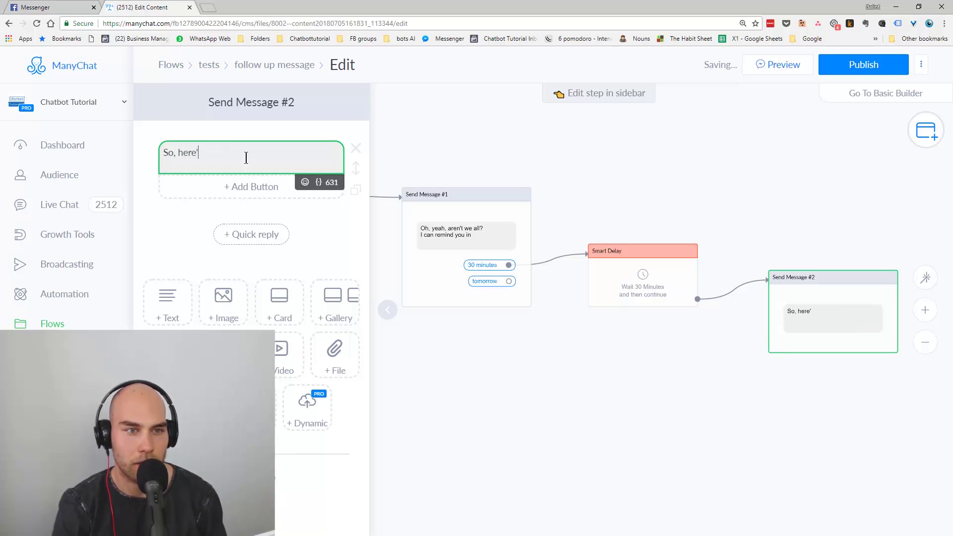
type("s the ")
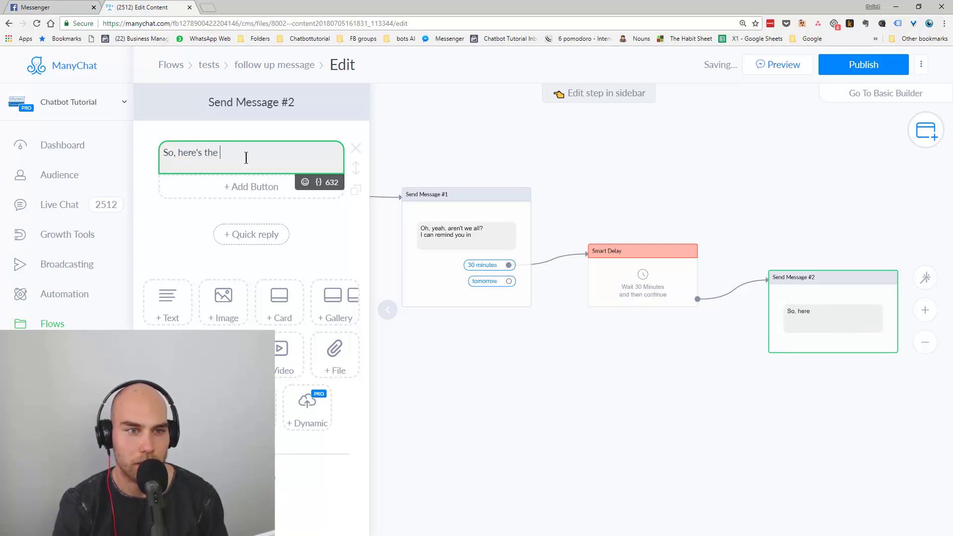
type("video agai")
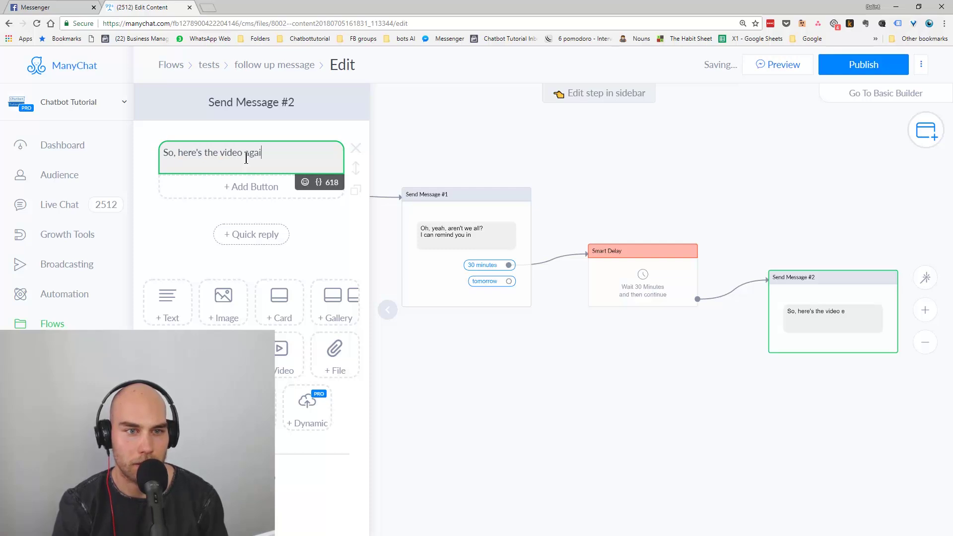
type("n. Let ")
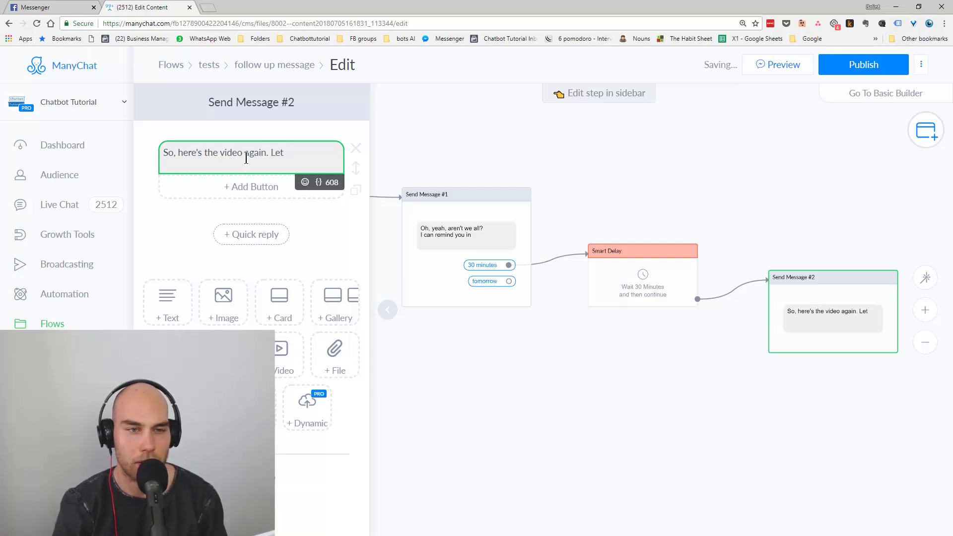
type("me know wh")
key("BackSpace")
key("BackSpace")
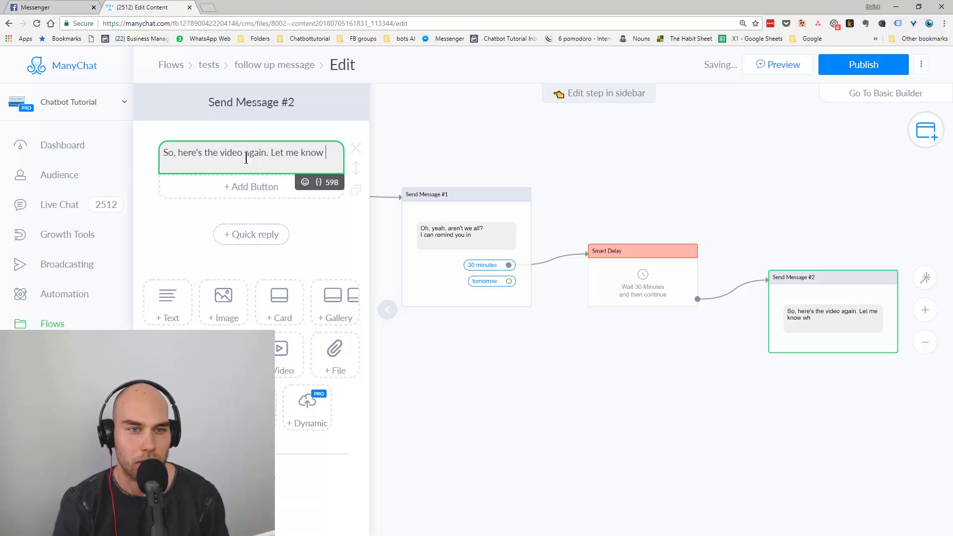
type("how you like it.")
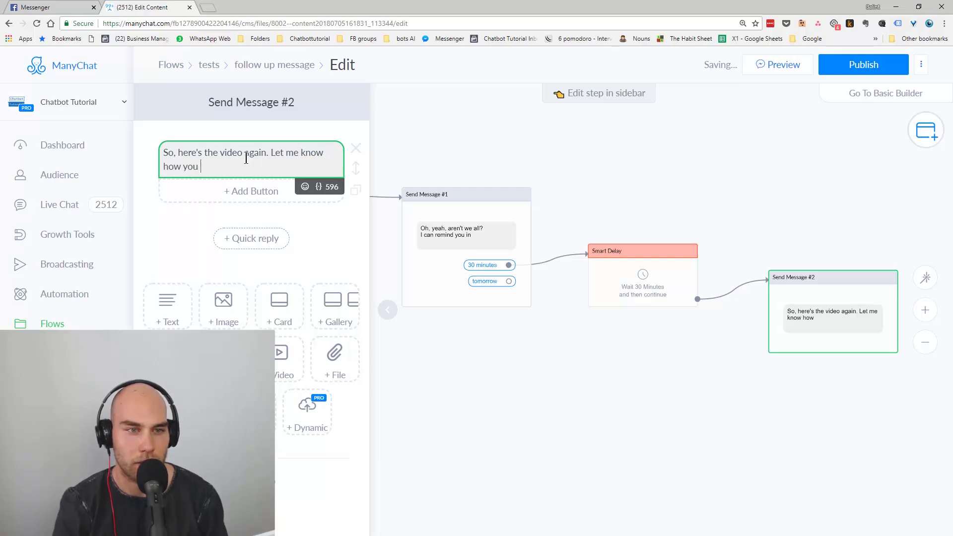
- Add a 'Watch the video' button to Send Message #2 that opens youtube.com
left_click(231, 191)
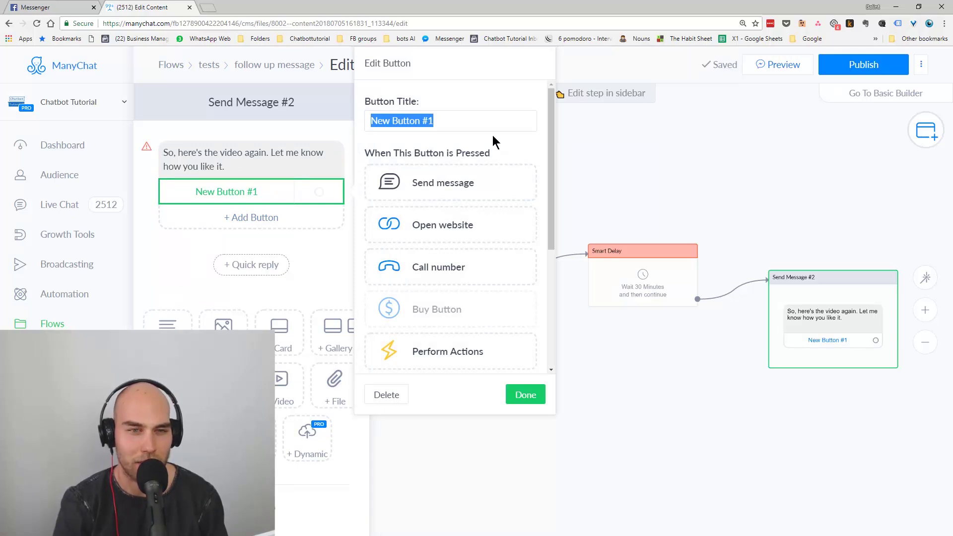
type("Watch ")
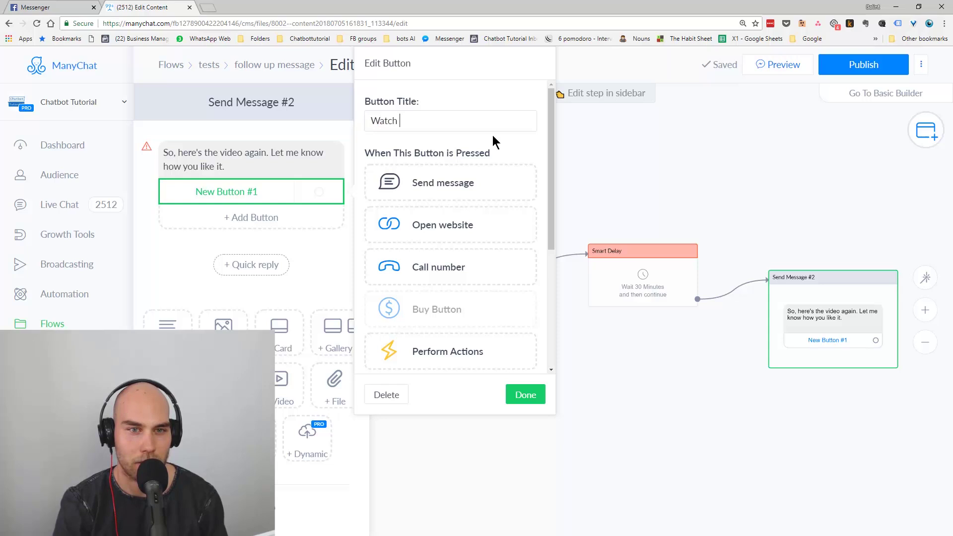
type("the video")
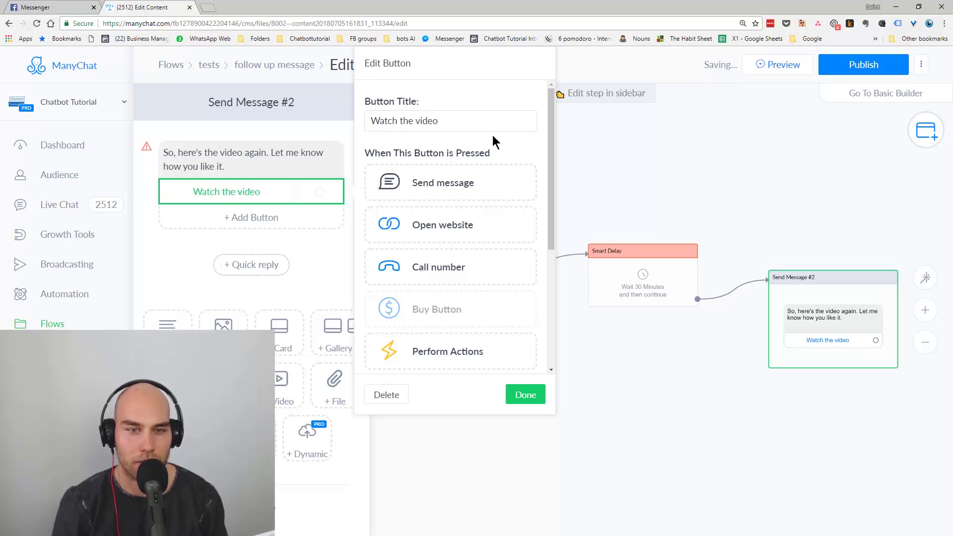
left_click(437, 231)
left_click(436, 252)
type("youtu")
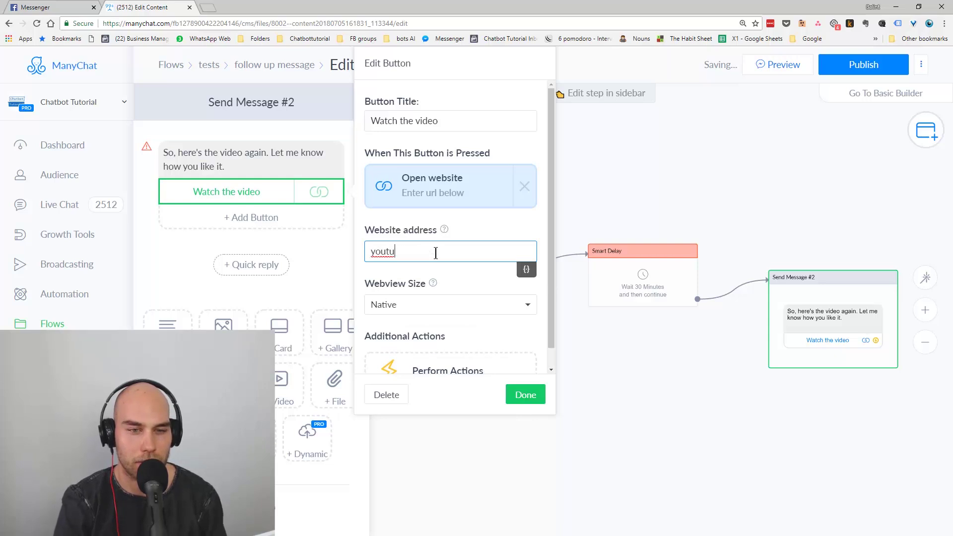
type("be.com")
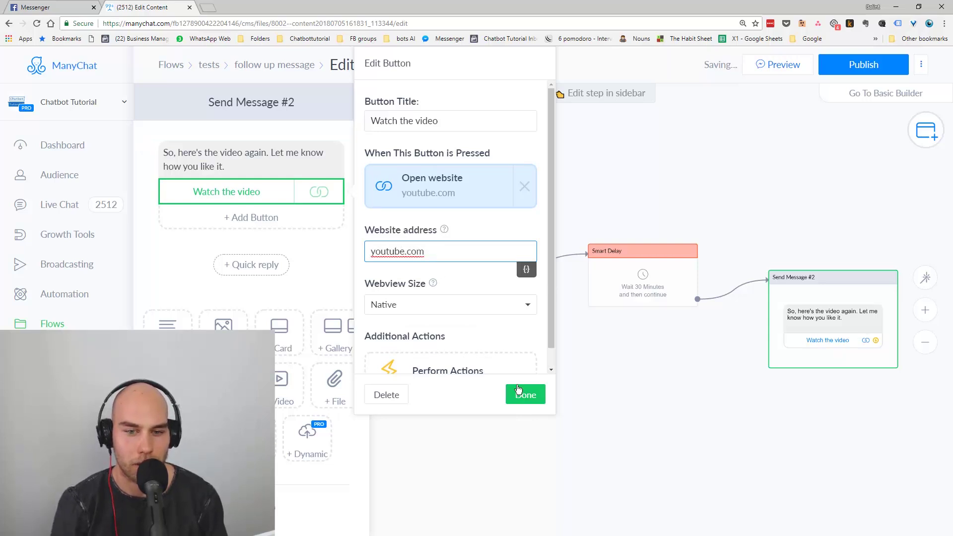
left_click(520, 394)
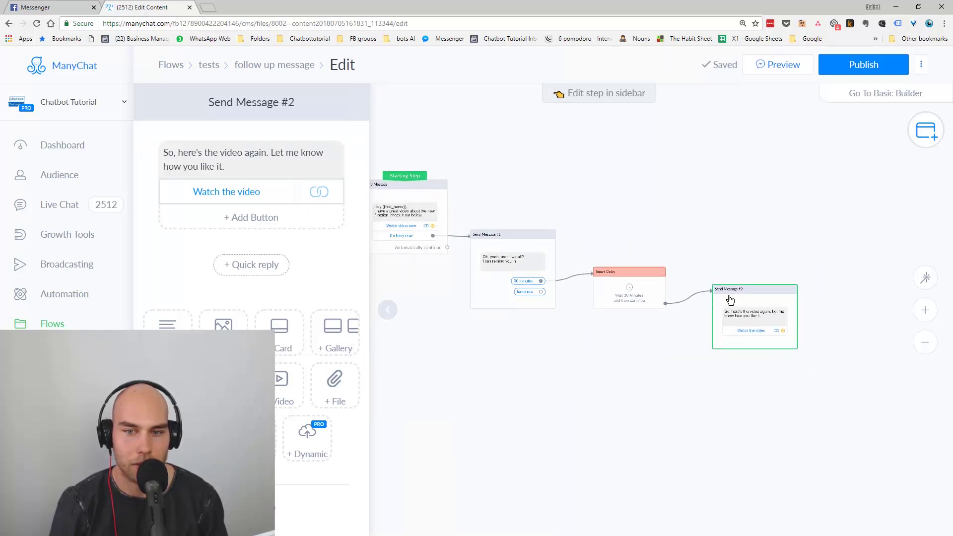
- Nudge the Smart Delay step up and left, then open its 30-minute wait settings
left_click_drag(722, 298, 696, 306)
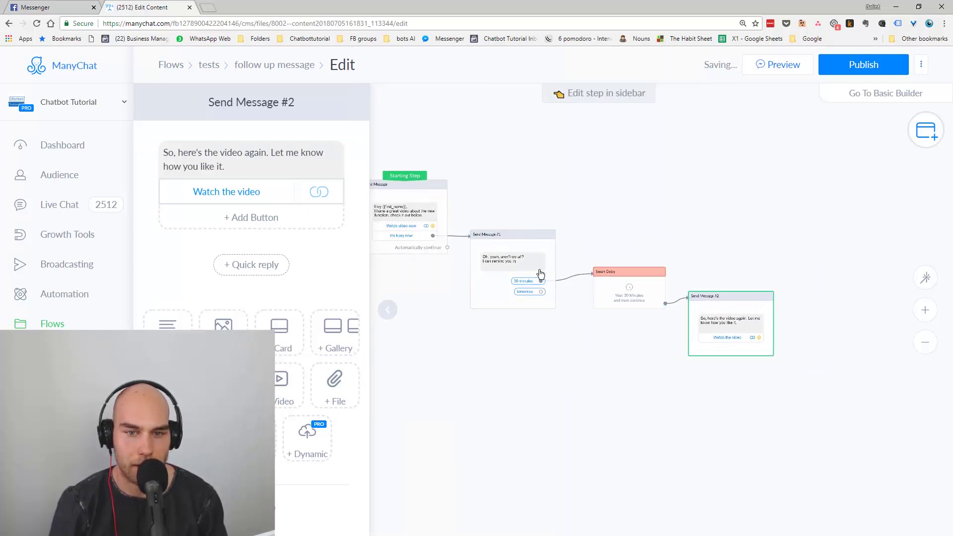
left_click(629, 278)
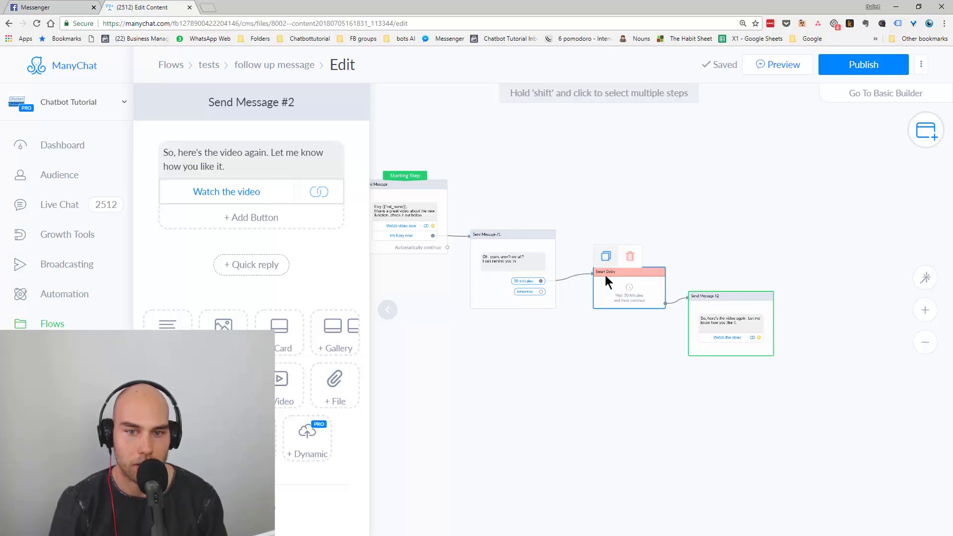
left_click_drag(612, 304, 602, 284)
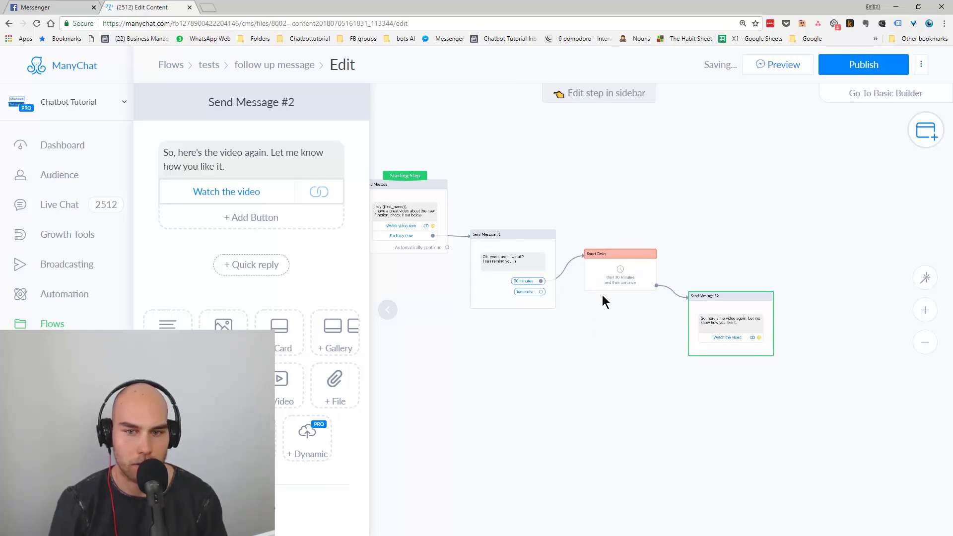
left_click(602, 283)
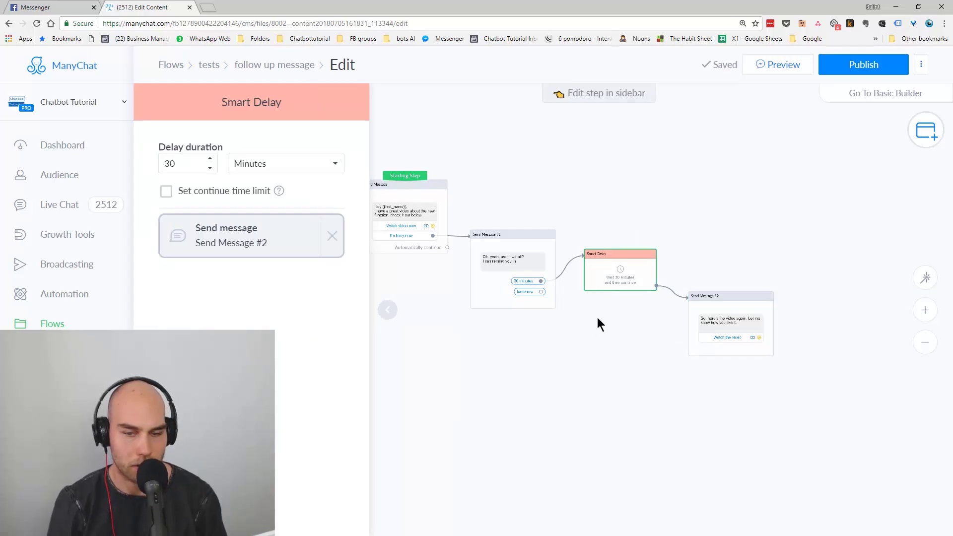
mouse_move(602, 278)
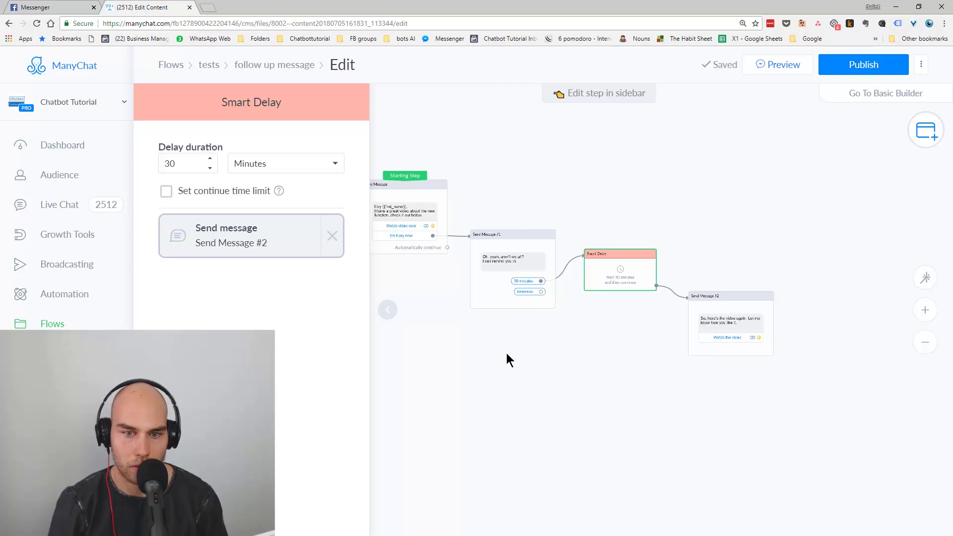
scroll(506, 353, "down", 5)
scroll(506, 347, "up", 5)
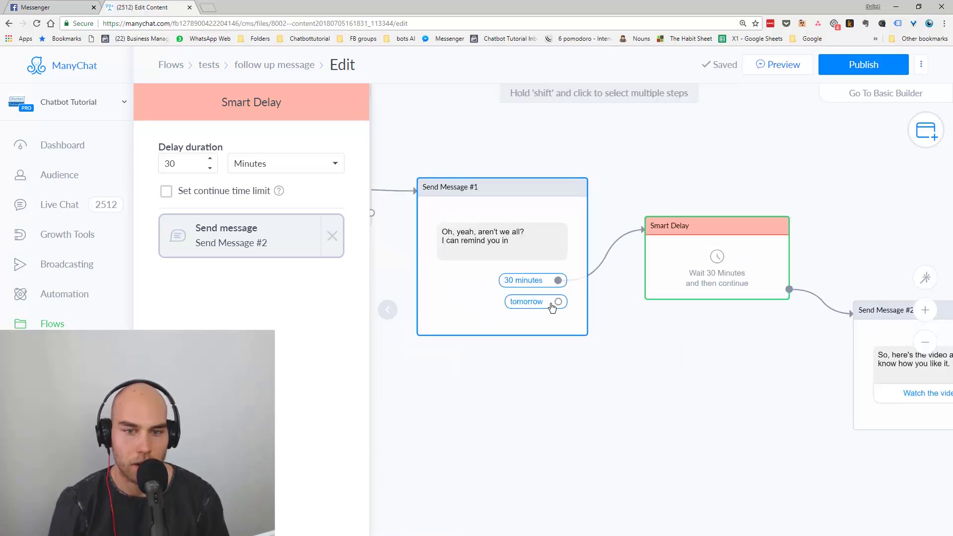
- Add a 1-day Smart Delay after the tomorrow reply, continuing only between 8:00 and 0:00
left_click(558, 302)
left_click(635, 401)
left_click(663, 376)
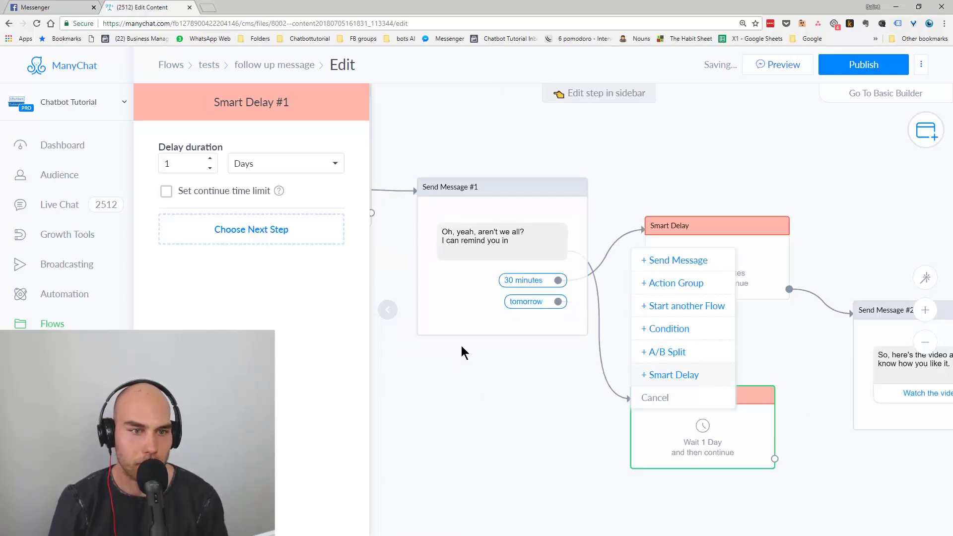
left_click(214, 197)
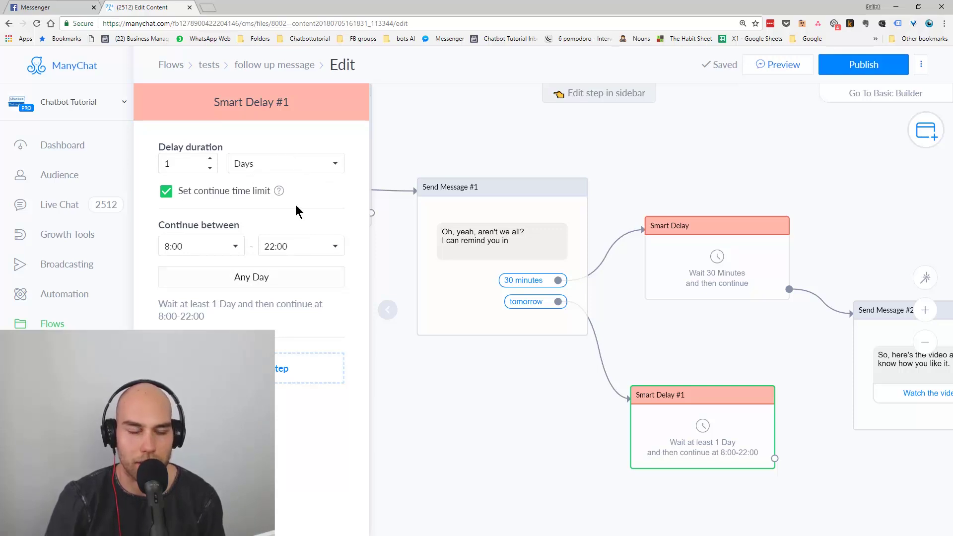
left_click(305, 246)
left_click(355, 332)
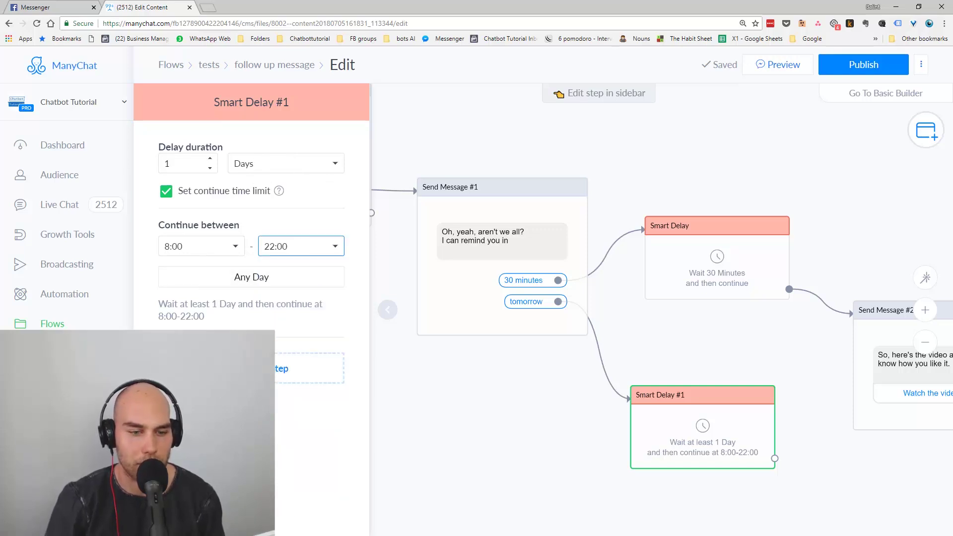
left_click(335, 252)
scroll(296, 501, "down", 1)
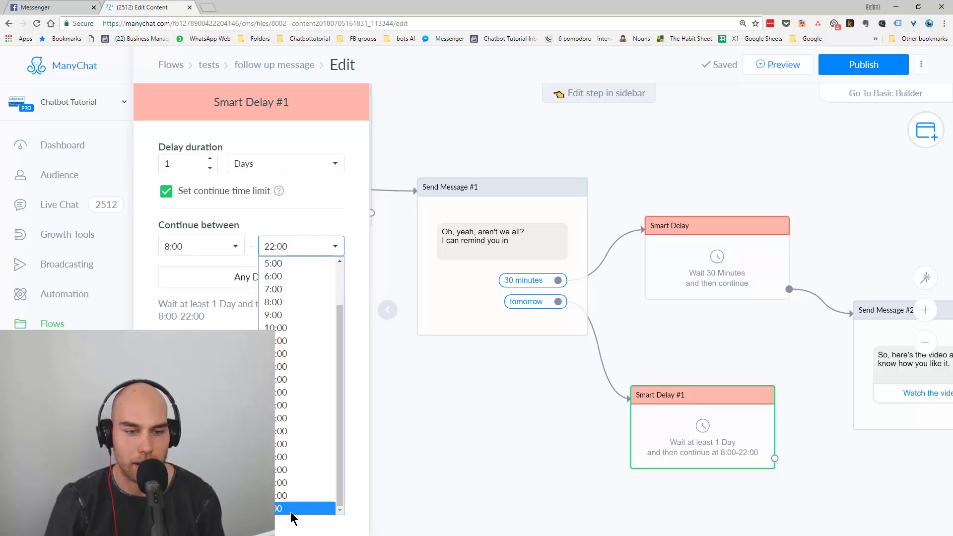
left_click(292, 509)
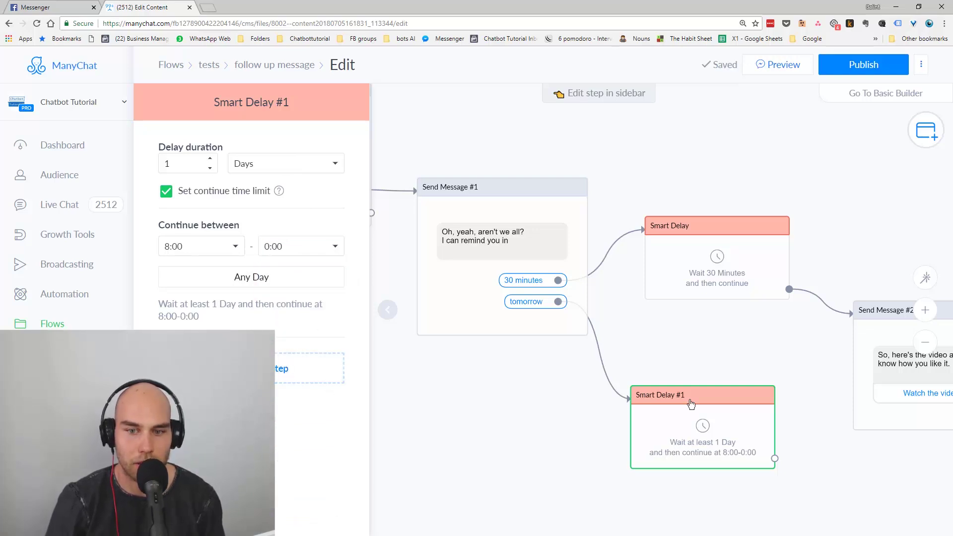
- Connect Smart Delay #1 into Send Message #2
left_click_drag(675, 397, 674, 373)
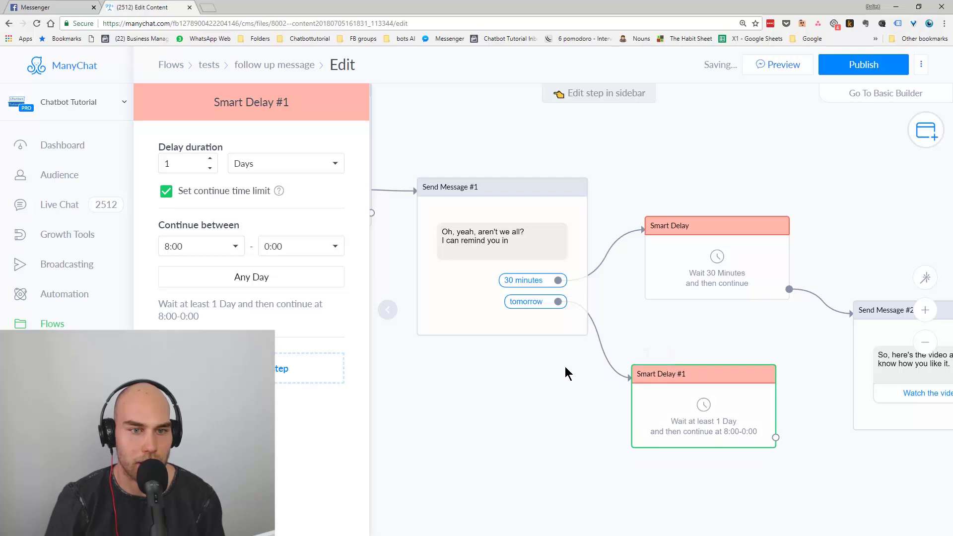
scroll(546, 367, "down", 3)
left_click_drag(532, 383, 476, 370)
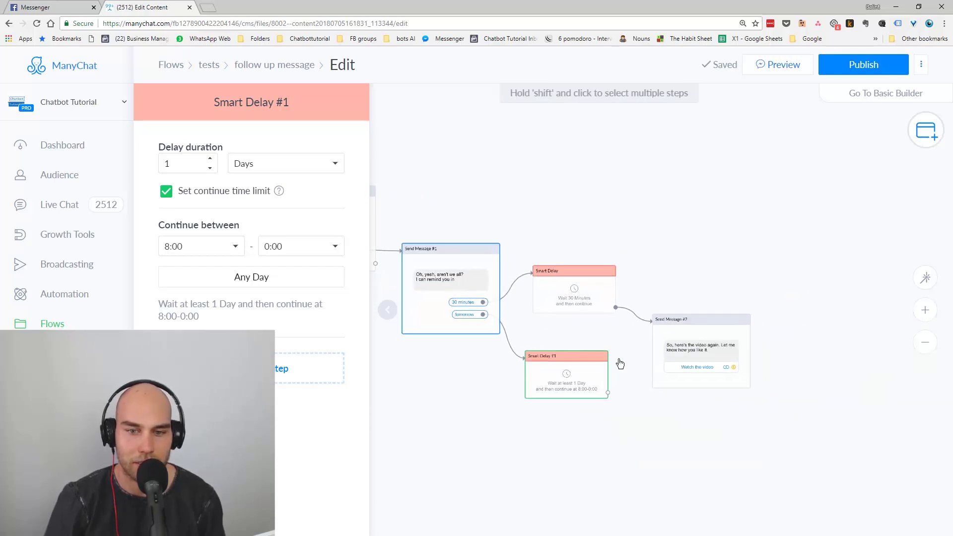
left_click_drag(608, 393, 713, 349)
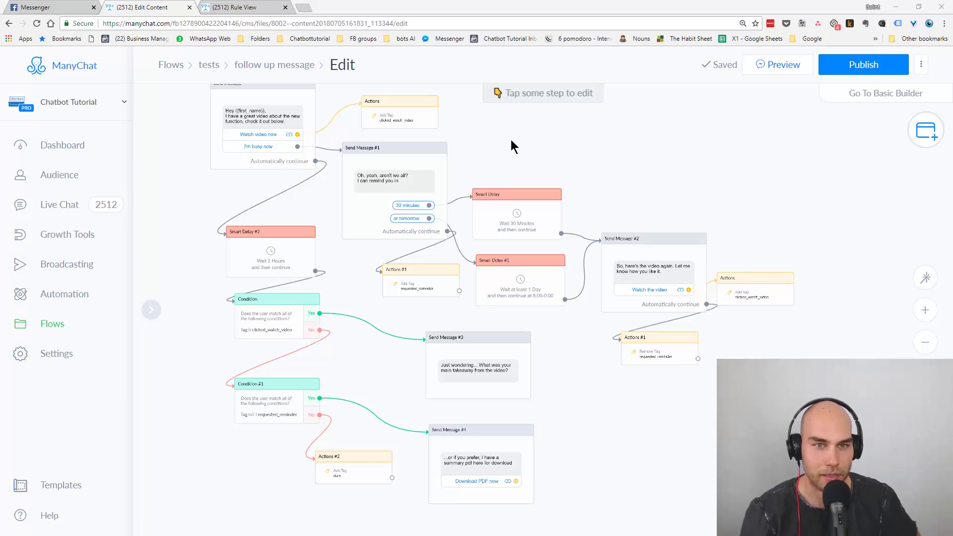
- Zoom and pan the canvas to survey the whole follow-up flow
scroll(513, 167, "up", 1)
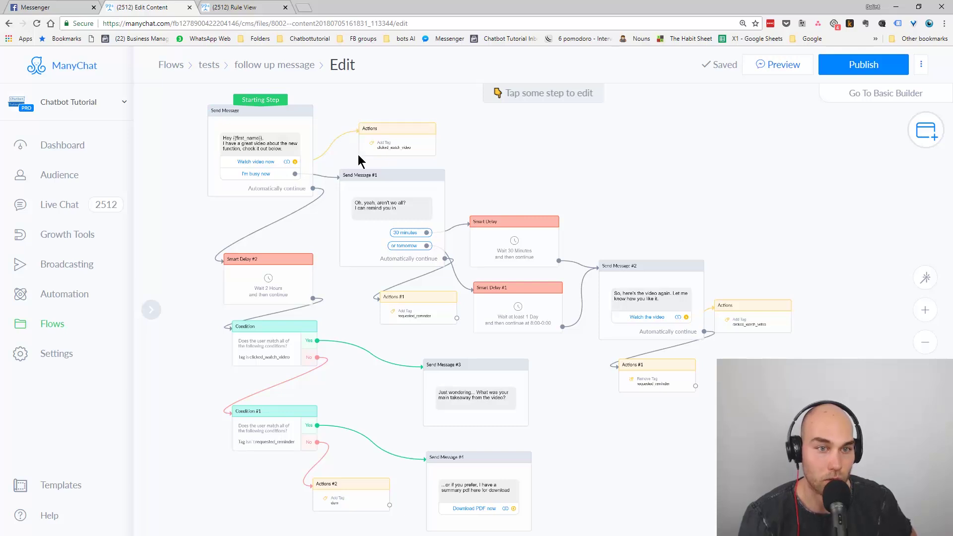
mouse_move(430, 139)
mouse_move(777, 311)
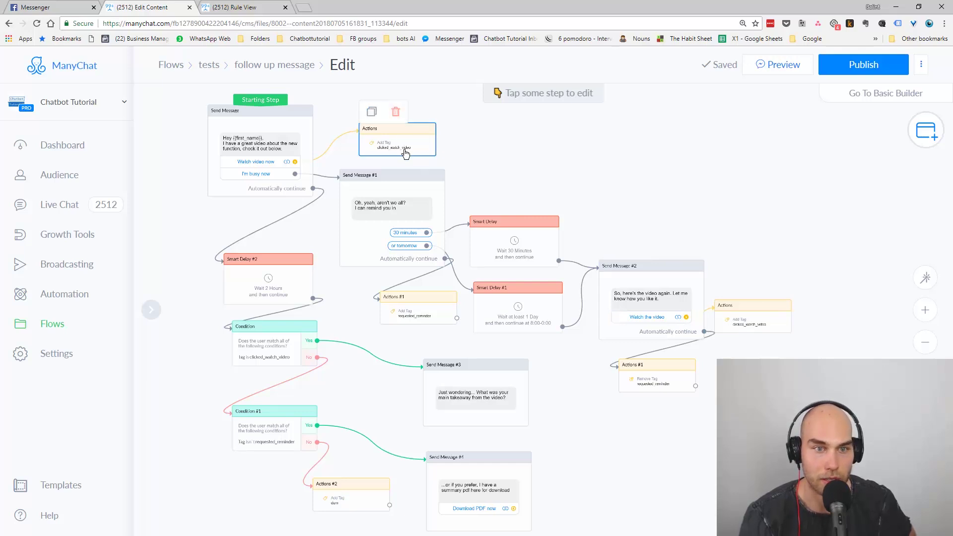
scroll(406, 153, "up", 5)
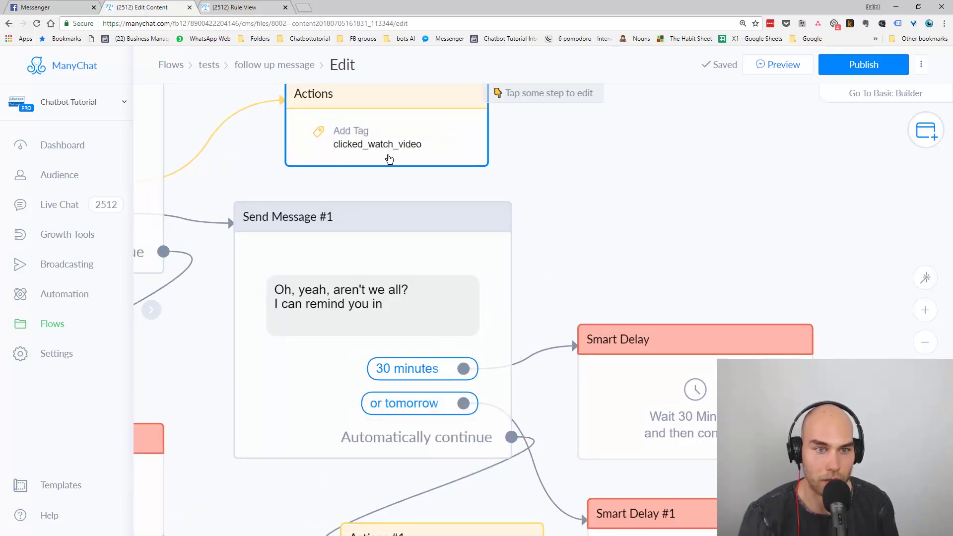
scroll(585, 199, "down", 2)
scroll(585, 199, "down", 5)
scroll(851, 343, "up", 4)
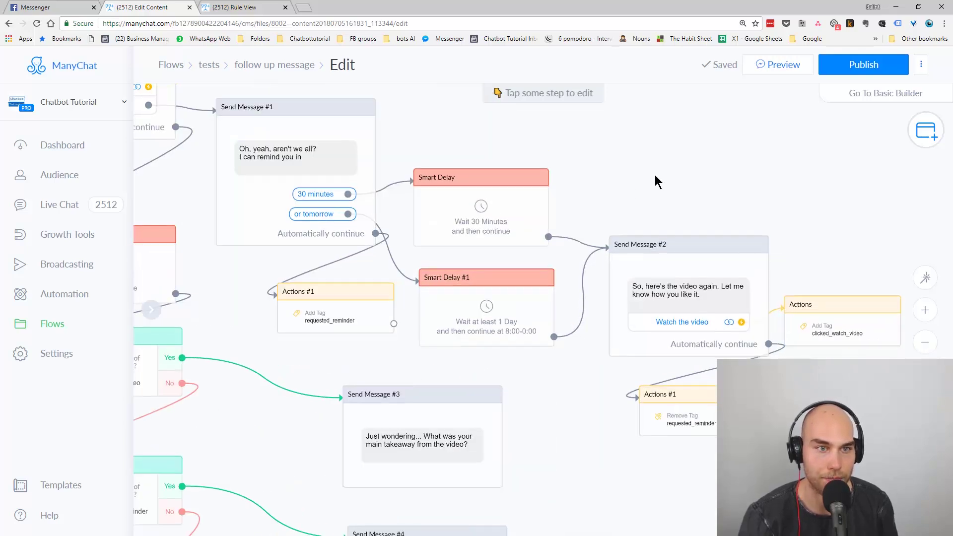
left_click_drag(657, 181, 755, 229)
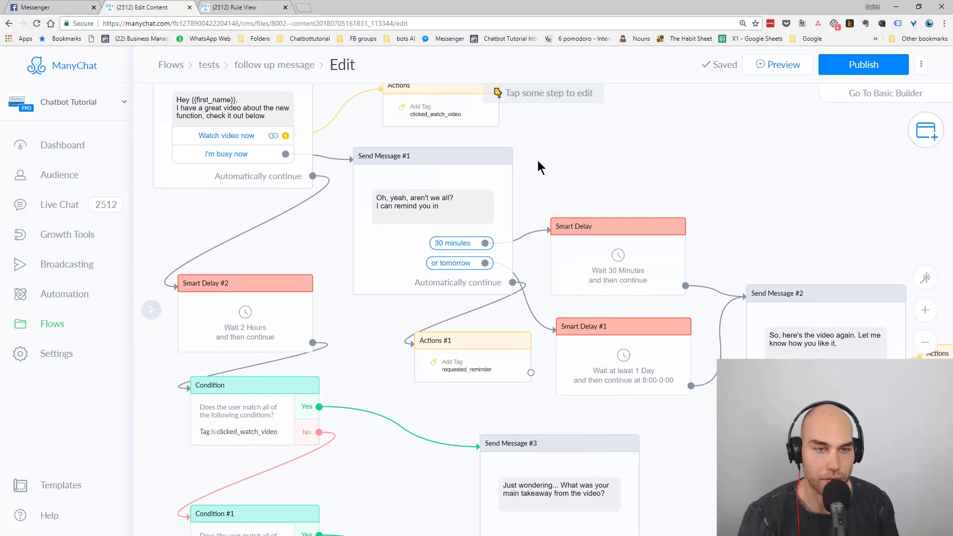
left_click_drag(539, 182, 511, 144)
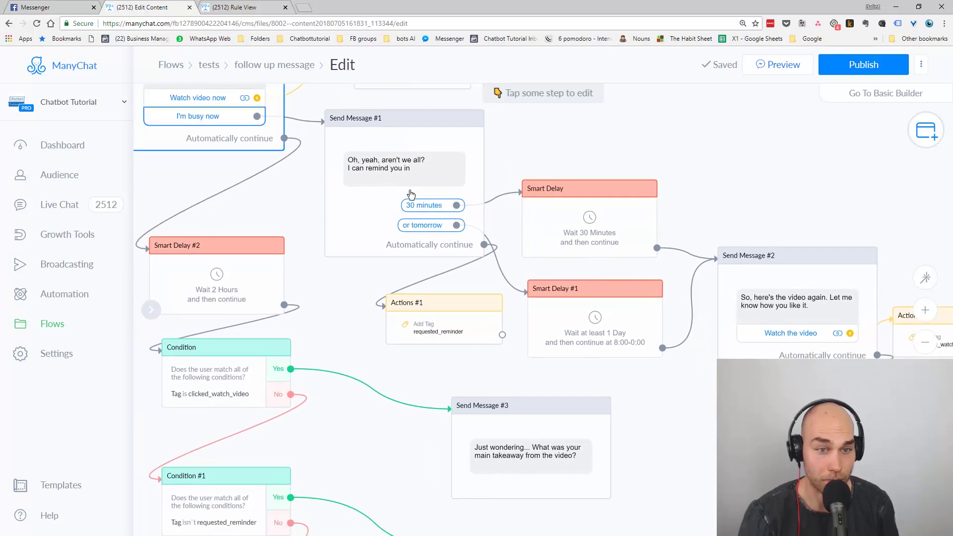
- Inspect Send Message #1 and Actions #1, then pan across the flow's right side
left_click(412, 194)
left_click(408, 390)
left_click(414, 322)
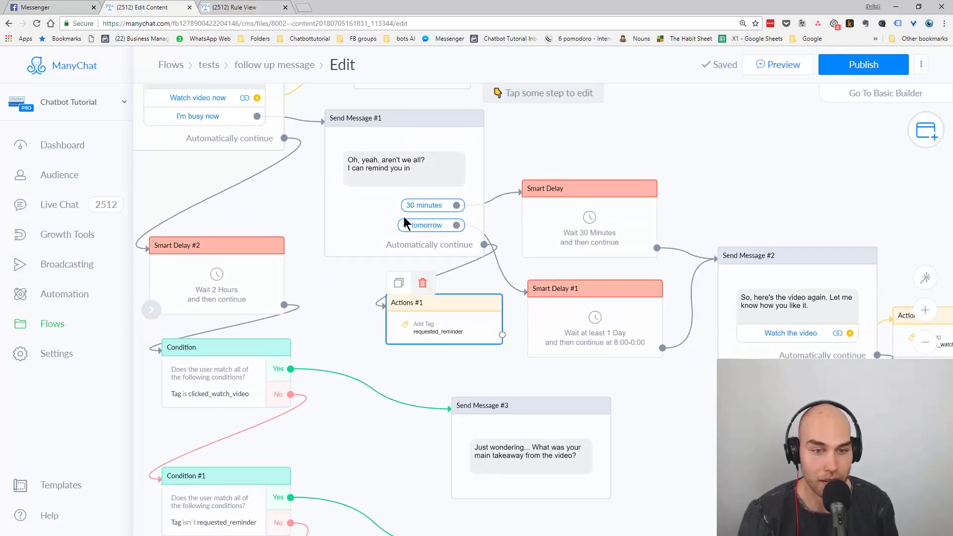
left_click(403, 220)
left_click(420, 322)
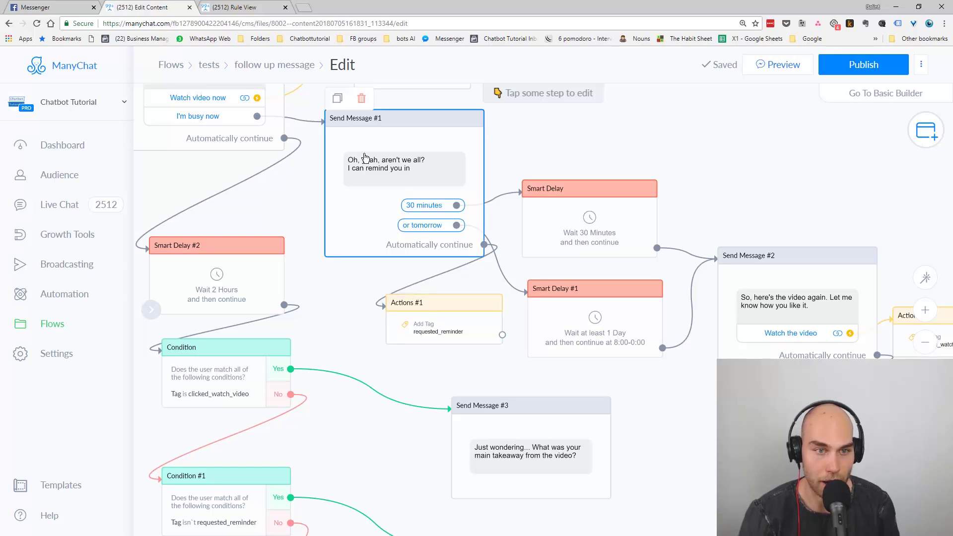
left_click_drag(708, 442, 583, 395)
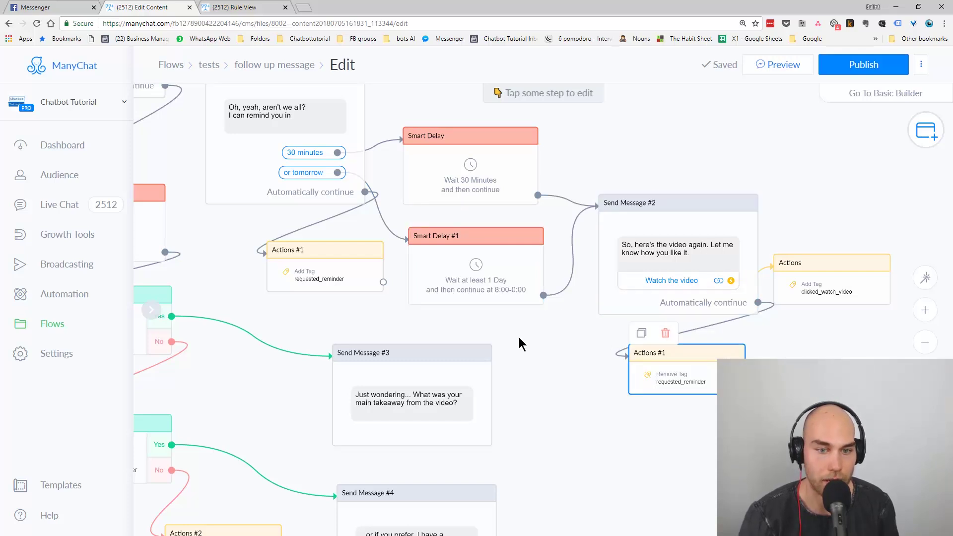
left_click_drag(520, 338, 596, 339)
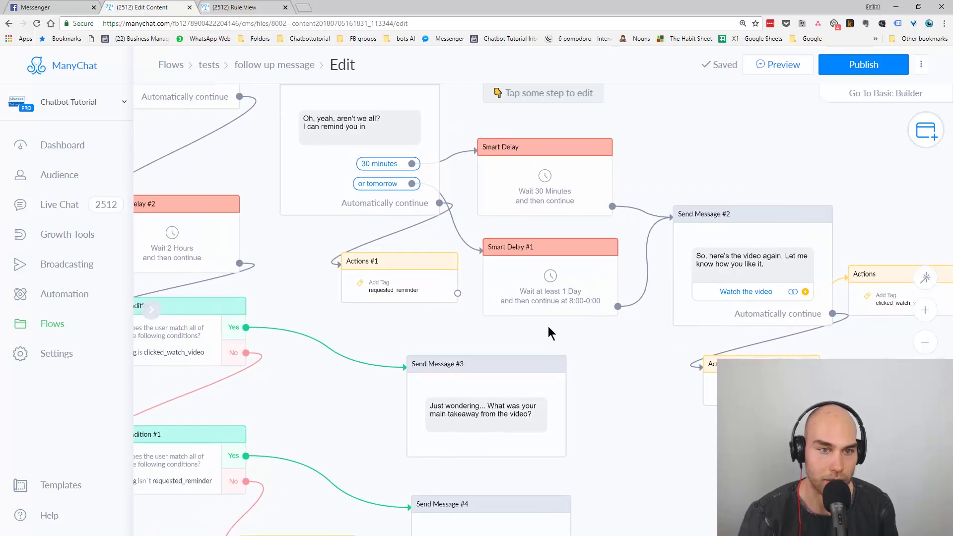
scroll(540, 326, "down", 3)
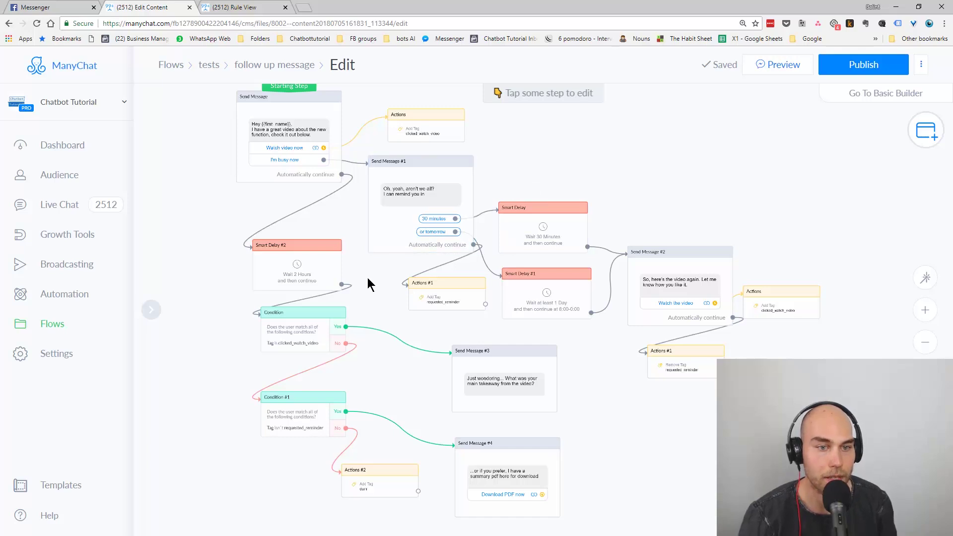
- Bring Smart Delay #2 into view and open its 2-hour wait settings
scroll(387, 285, "left", 2)
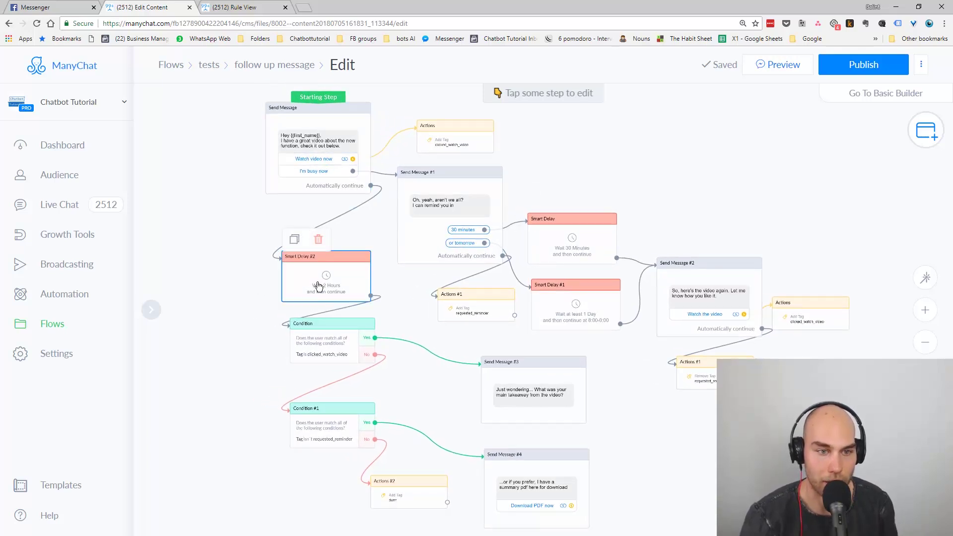
scroll(318, 287, "up", 5)
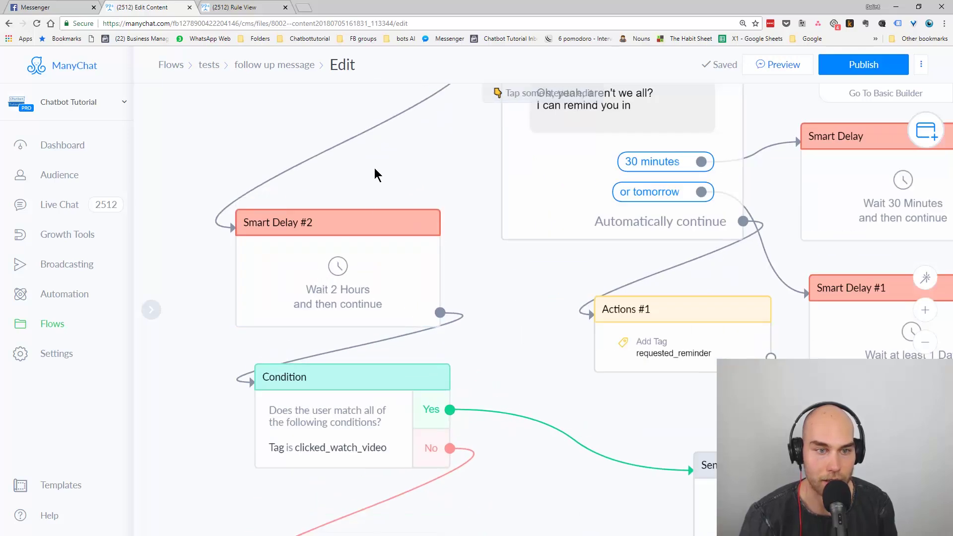
left_click(367, 223)
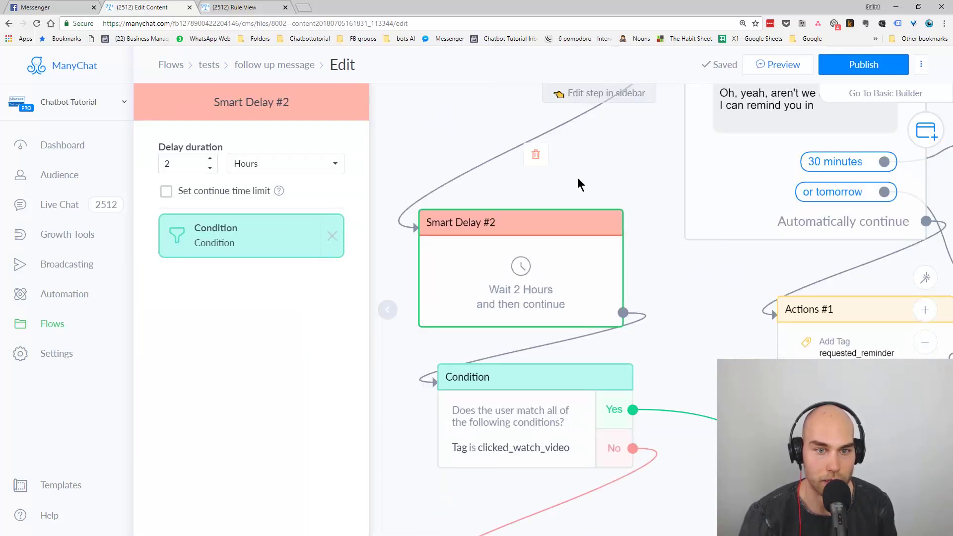
scroll(588, 247, "down", 4)
scroll(587, 247, "right", 3)
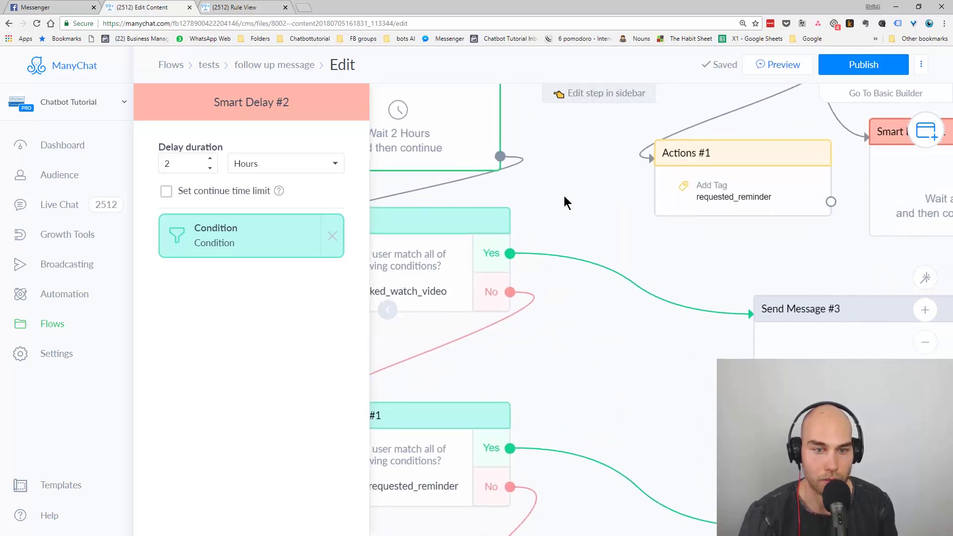
scroll(622, 183, "left", 3)
- Review the clicked_watch_video Condition and its Yes link to Send Message #3
left_click(533, 284)
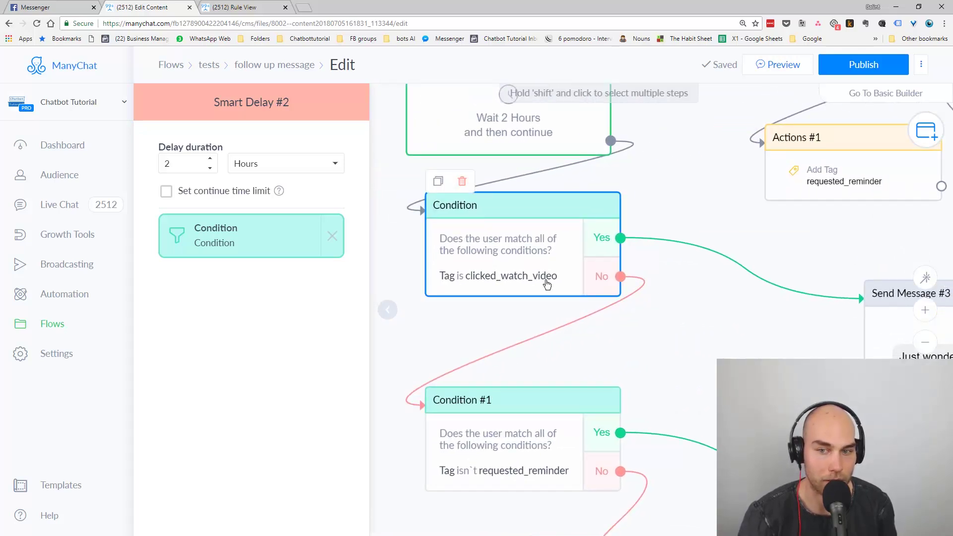
left_click_drag(725, 319, 424, 296)
left_click(751, 350)
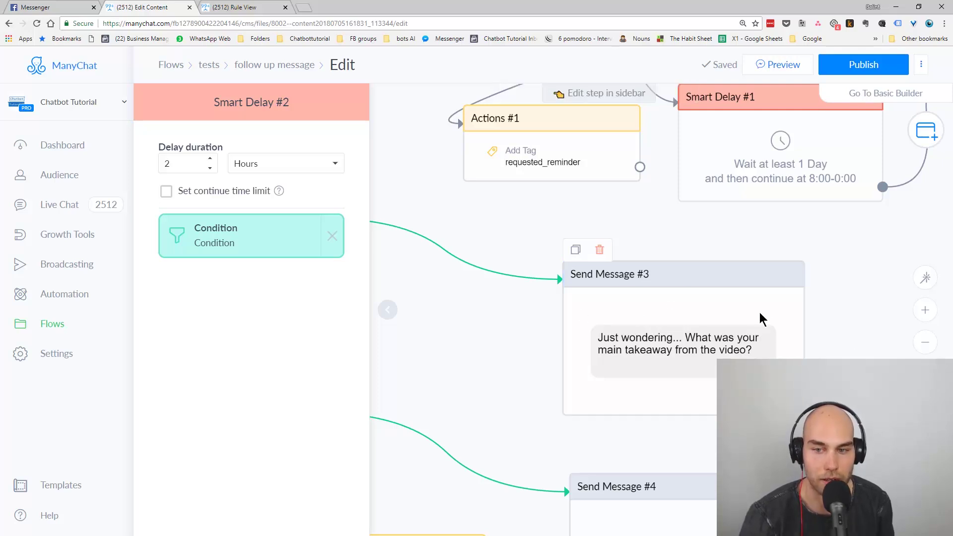
left_click_drag(472, 333, 587, 313)
scroll(534, 308, "down", 4)
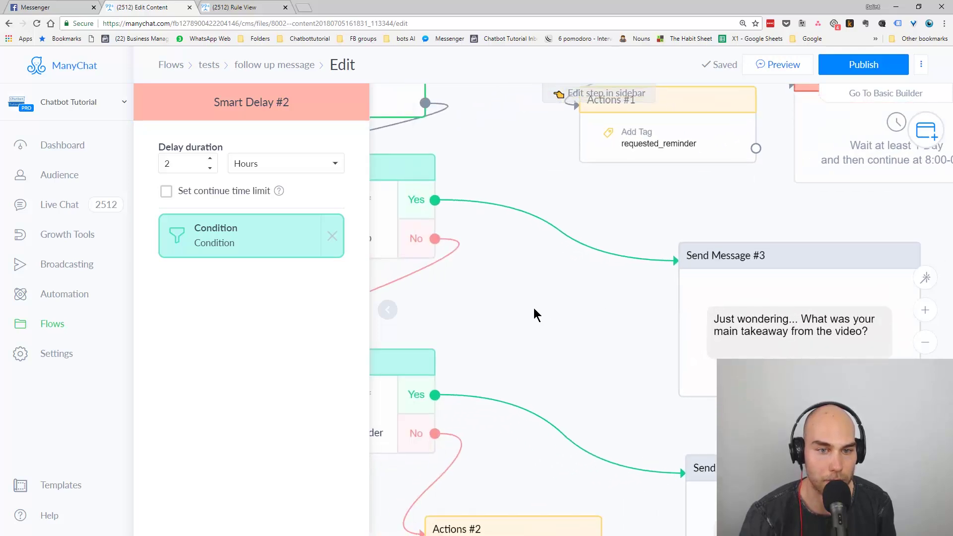
left_click_drag(503, 306, 550, 294)
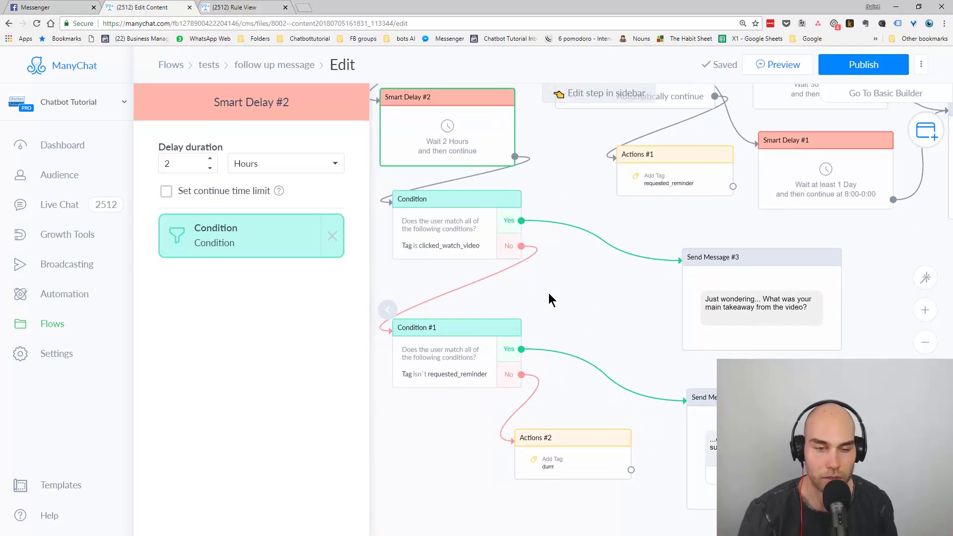
left_click(497, 253)
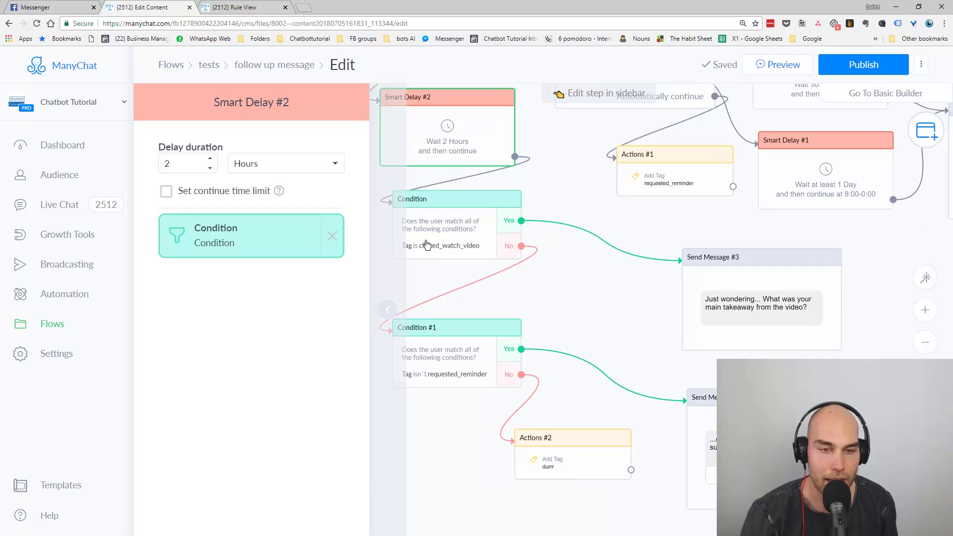
left_click(478, 306)
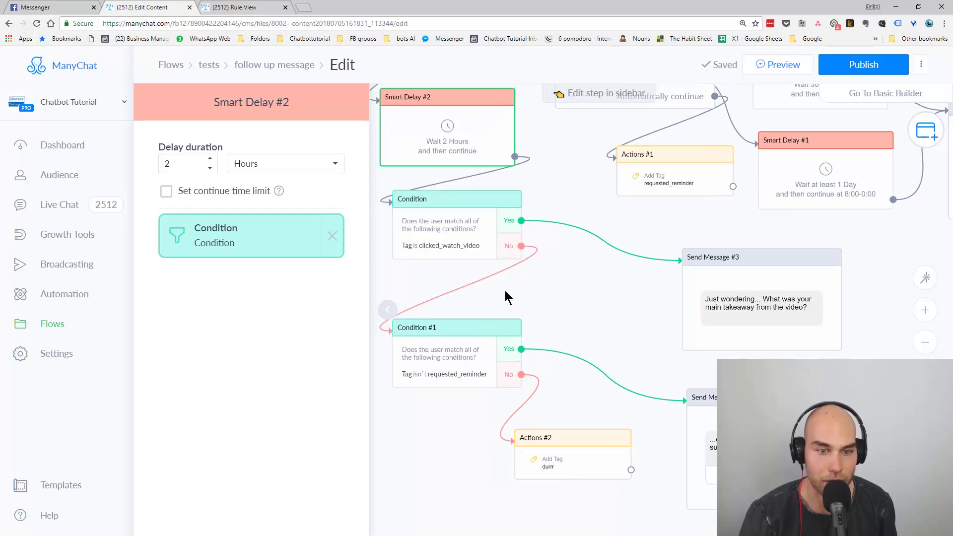
left_click_drag(505, 290, 481, 283)
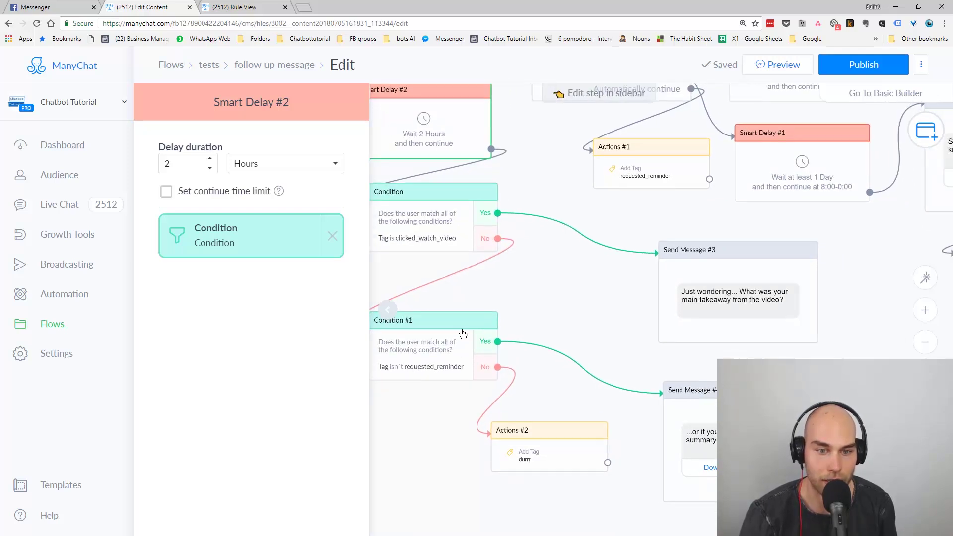
left_click(580, 236)
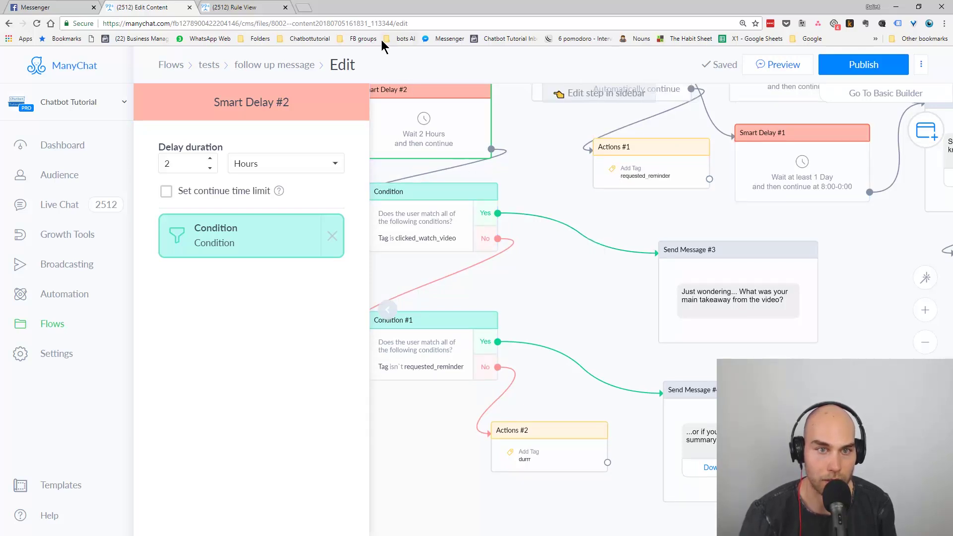
scroll(481, 294, "down", 5)
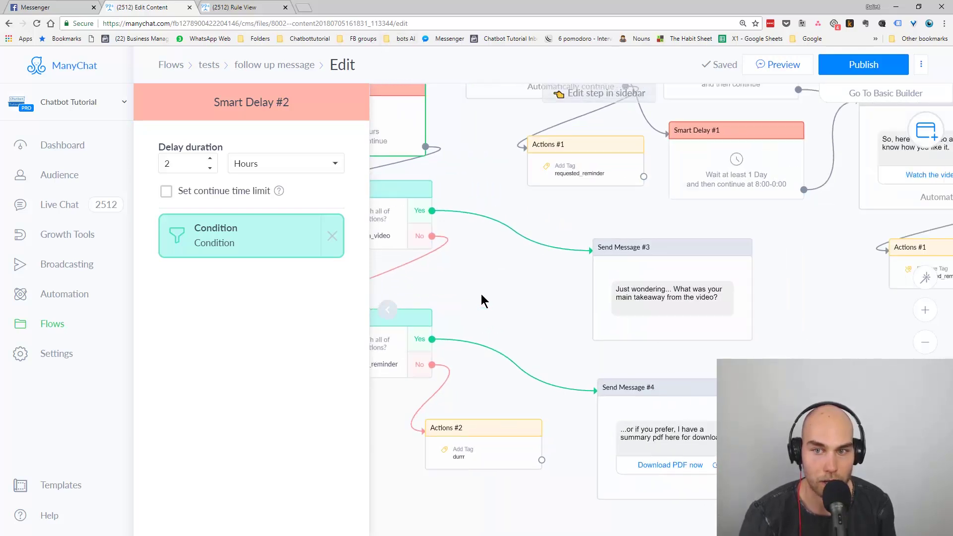
scroll(496, 297, "down", 1)
- Link the Remove Tag step, Actions #1, into Smart Delay #2
left_click(731, 257)
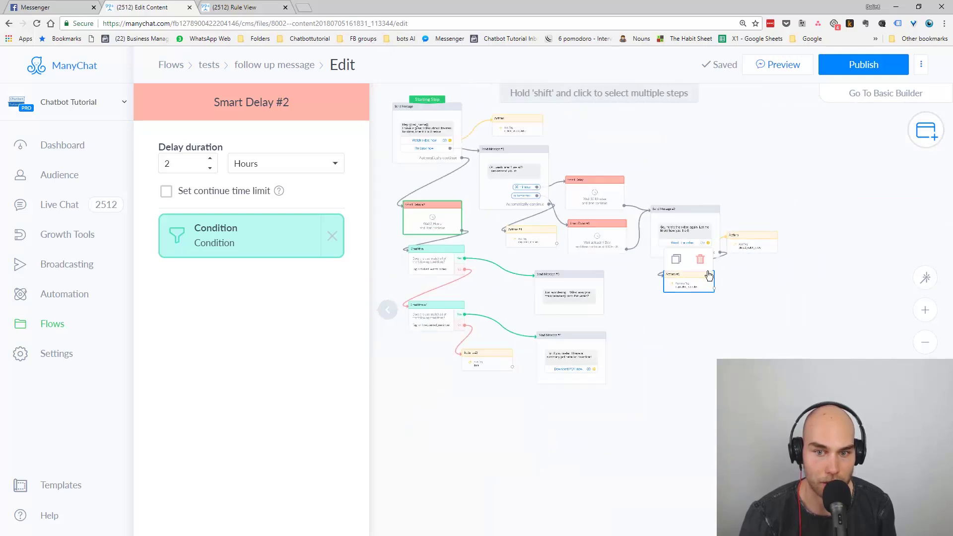
left_click(785, 240)
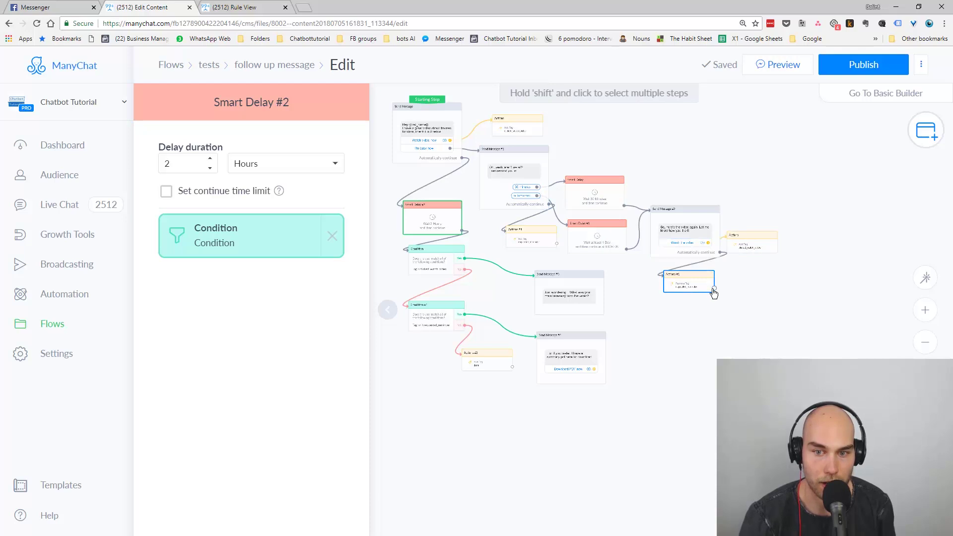
left_click(714, 288)
left_click(431, 218)
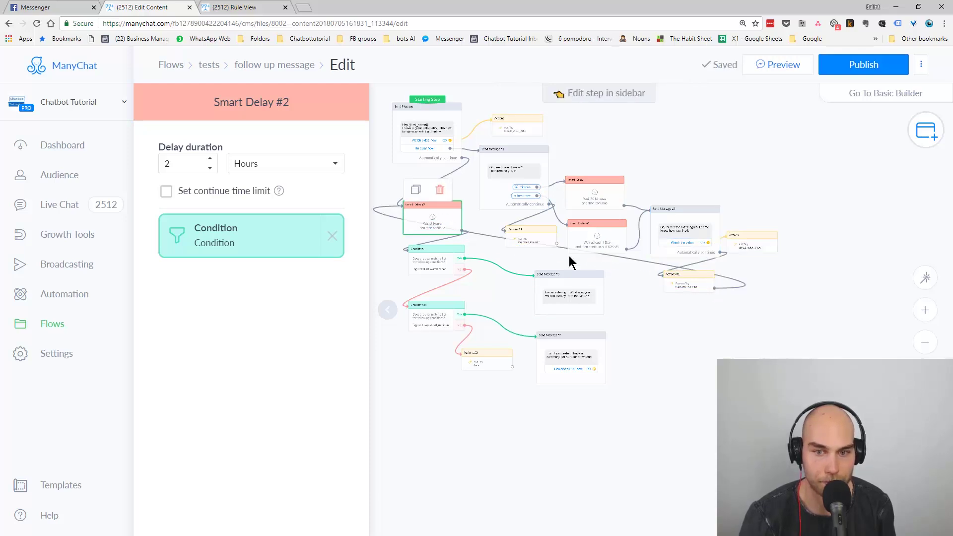
- Pan over to Send Message #4, the summary pdf offer, and select it
scroll(437, 350, "up", 4)
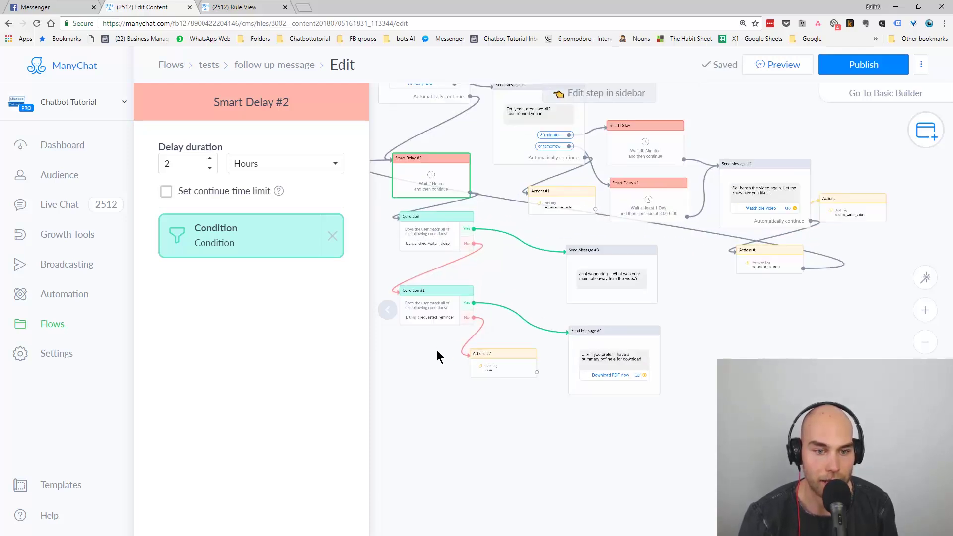
scroll(449, 323, "up", 3)
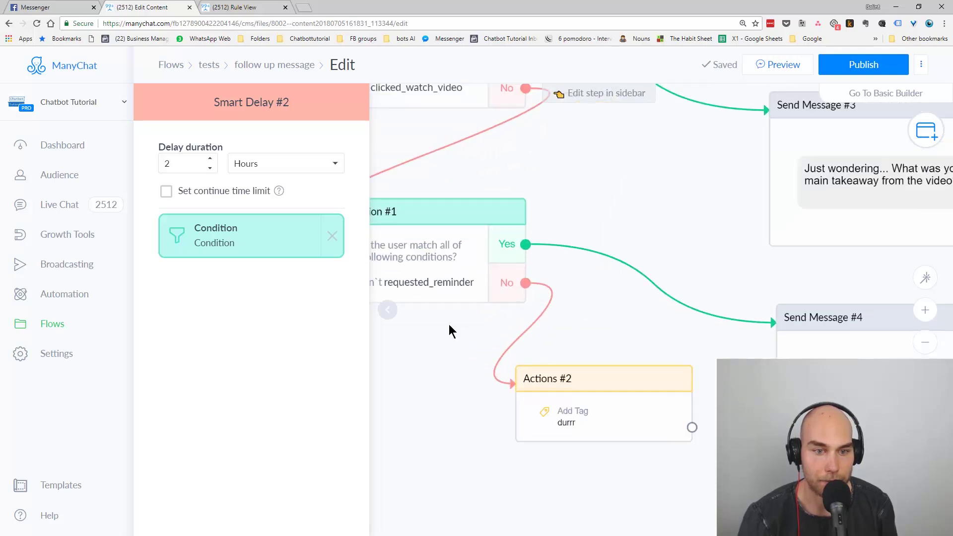
scroll(503, 336, "down", 3)
left_click_drag(478, 364, 371, 329)
scroll(549, 362, "up", 3)
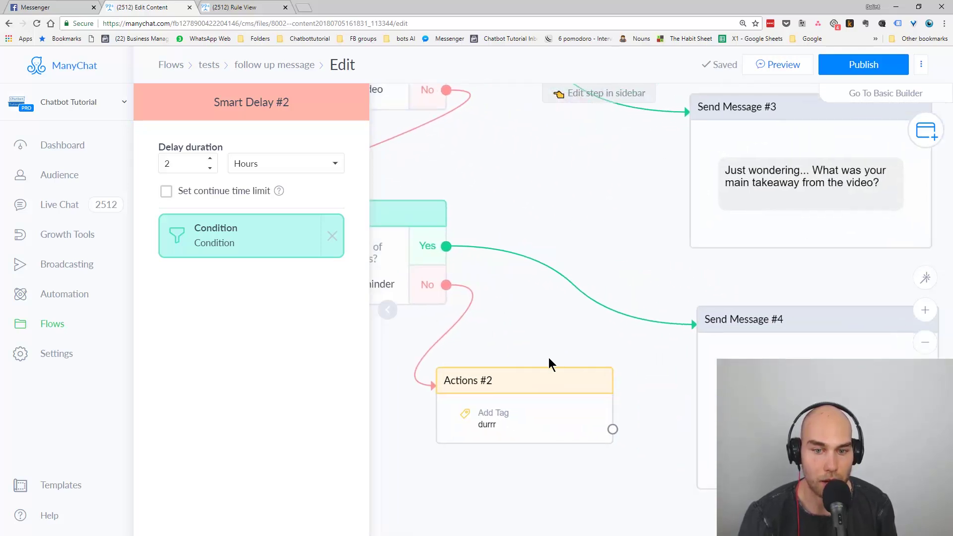
left_click_drag(494, 307, 459, 291)
left_click(764, 340)
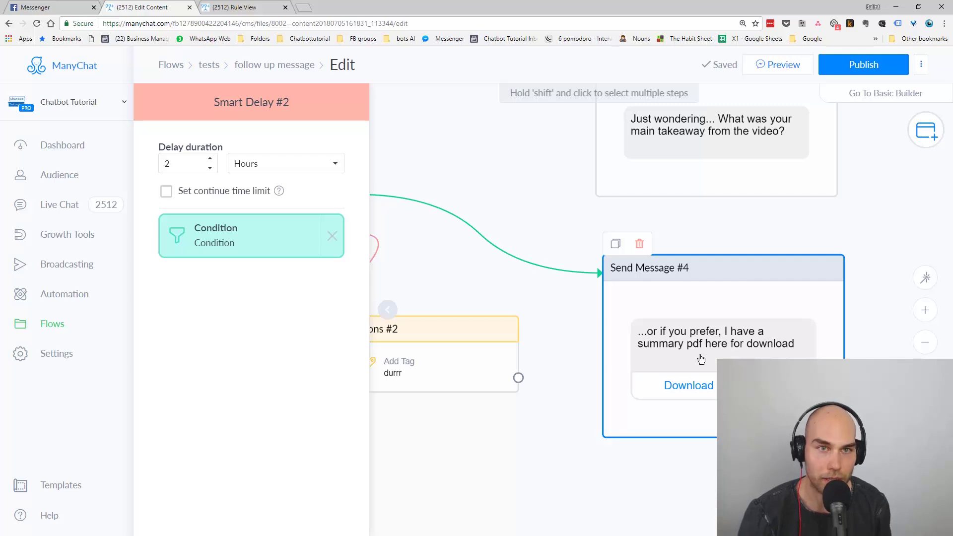
scroll(569, 323, "down", 3)
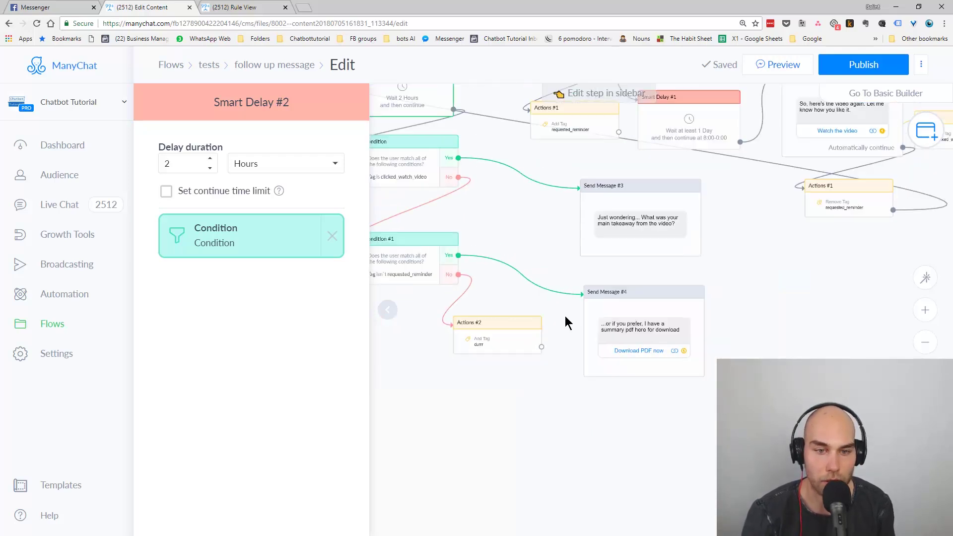
left_click_drag(543, 267, 619, 273)
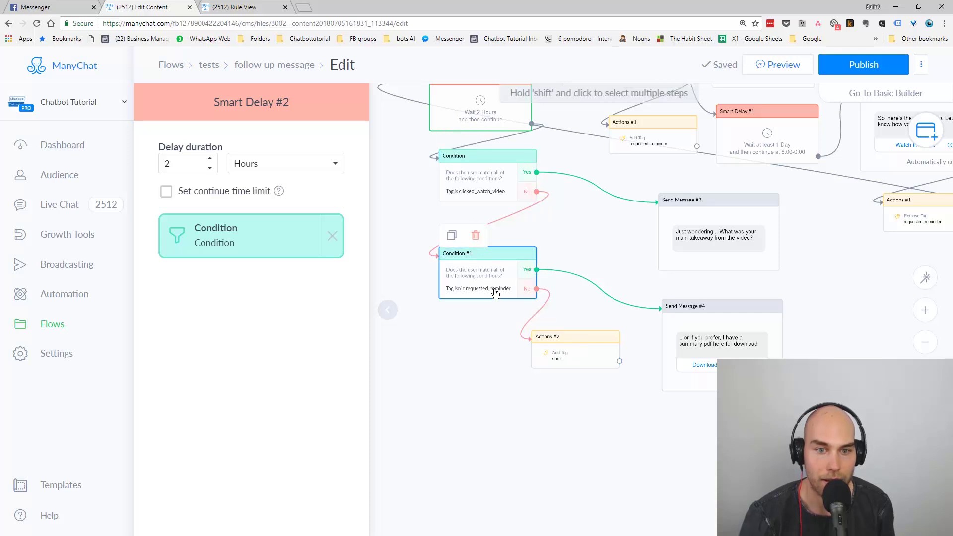
scroll(550, 361, "up", 5)
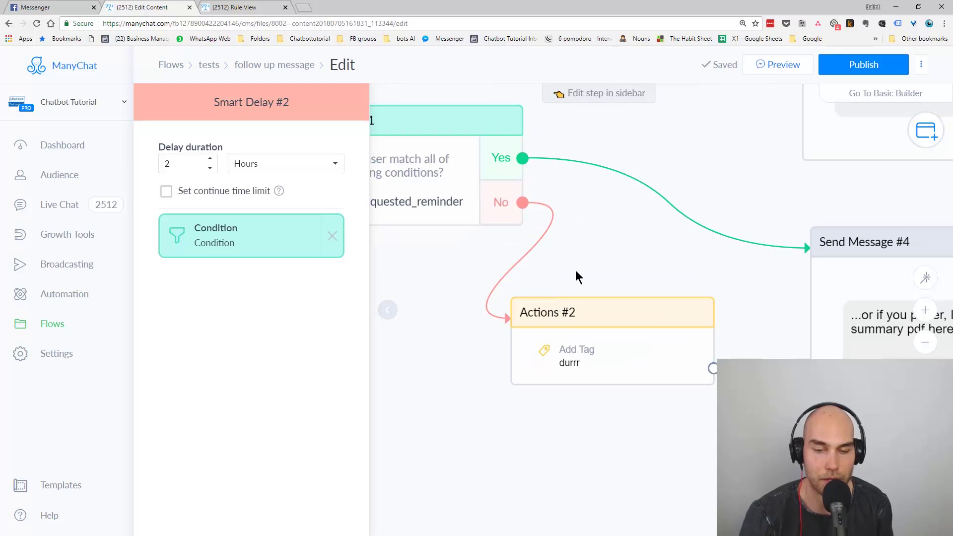
scroll(574, 298, "down", 5)
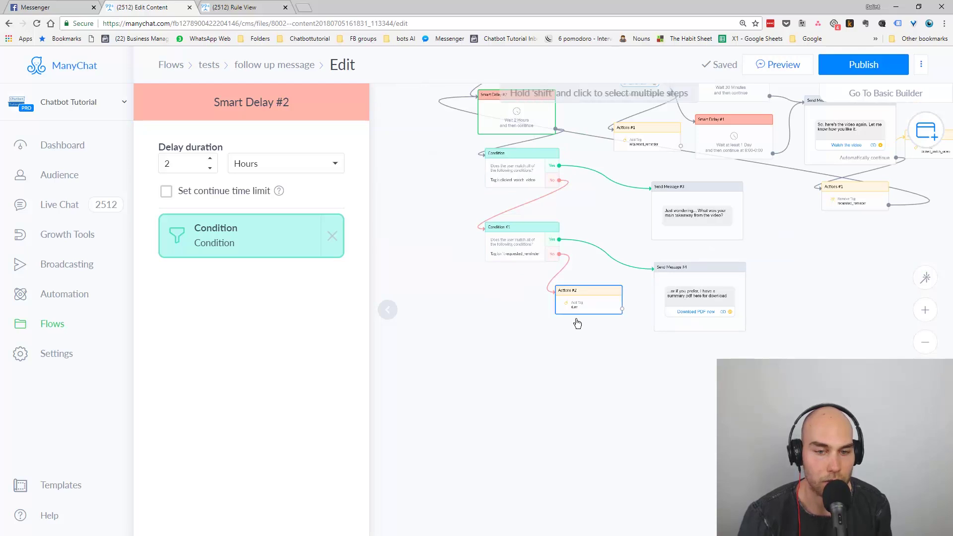
scroll(578, 323, "up", 5)
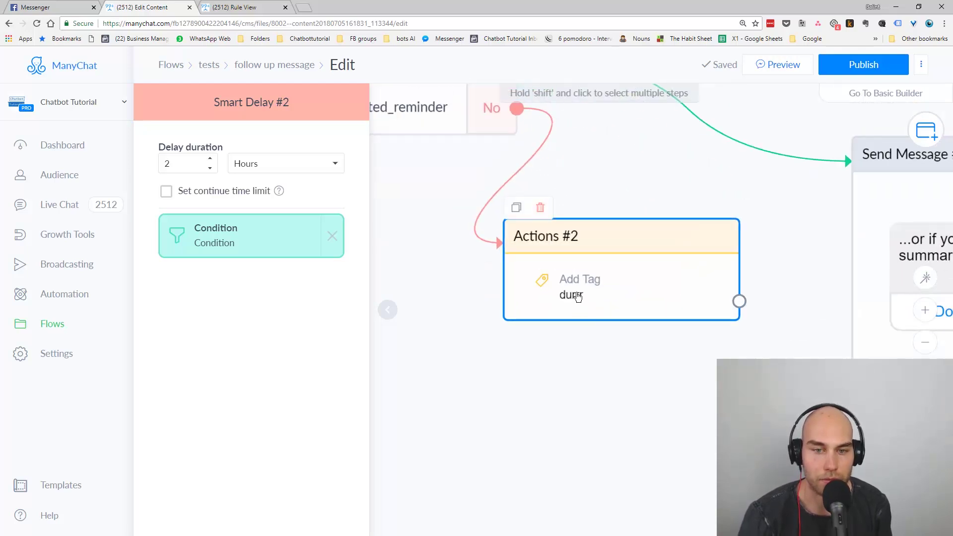
scroll(578, 296, "down", 6)
scroll(540, 306, "up", 3)
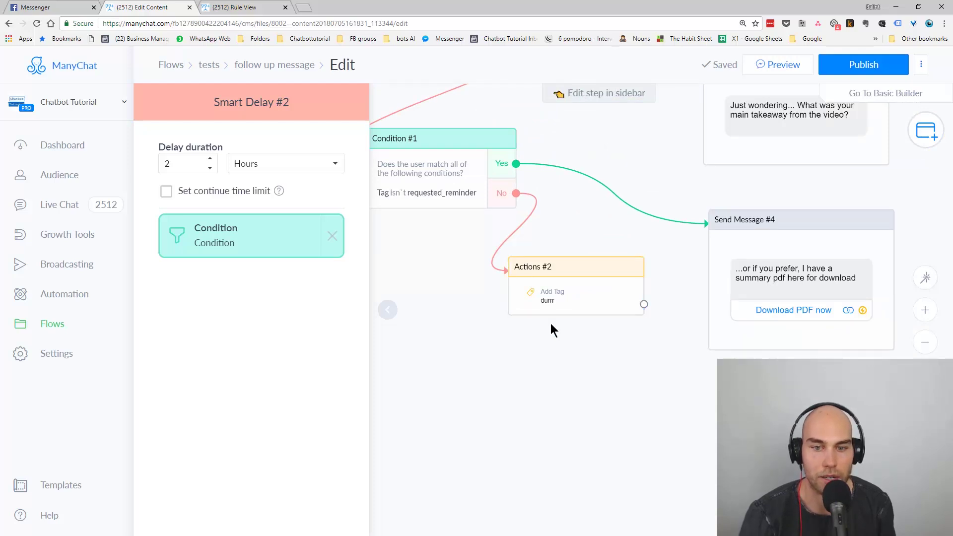
scroll(551, 324, "down", 4)
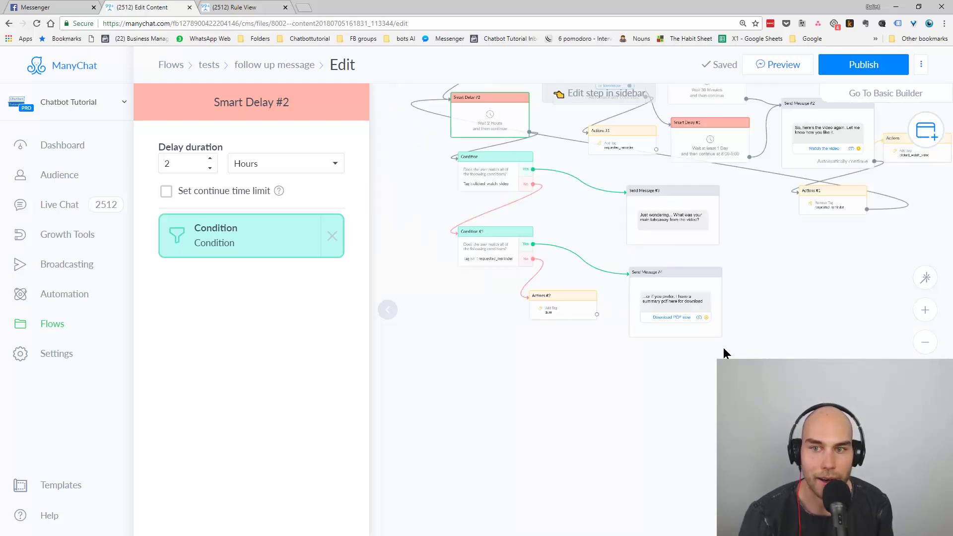
left_click_drag(726, 354, 576, 393)
left_click_drag(624, 308, 765, 400)
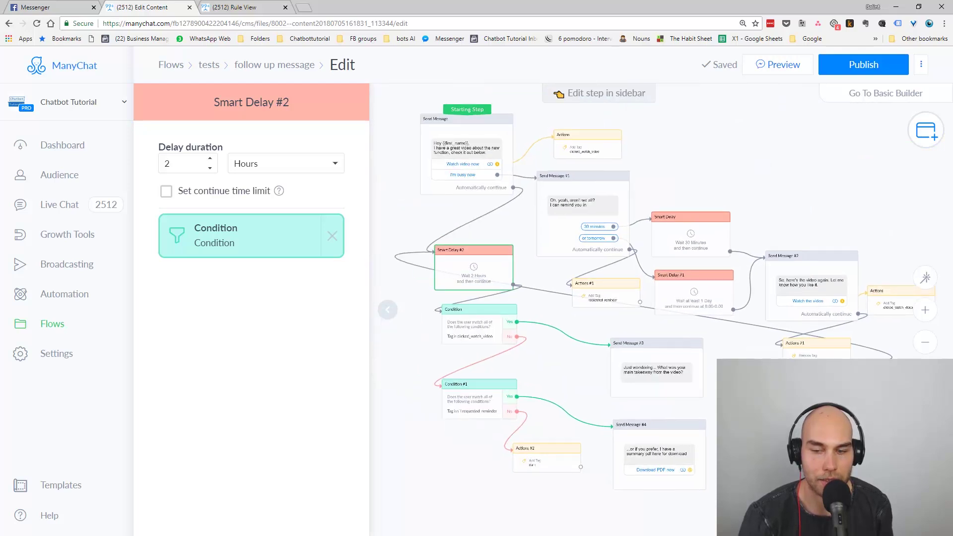
left_click_drag(714, 288, 677, 288)
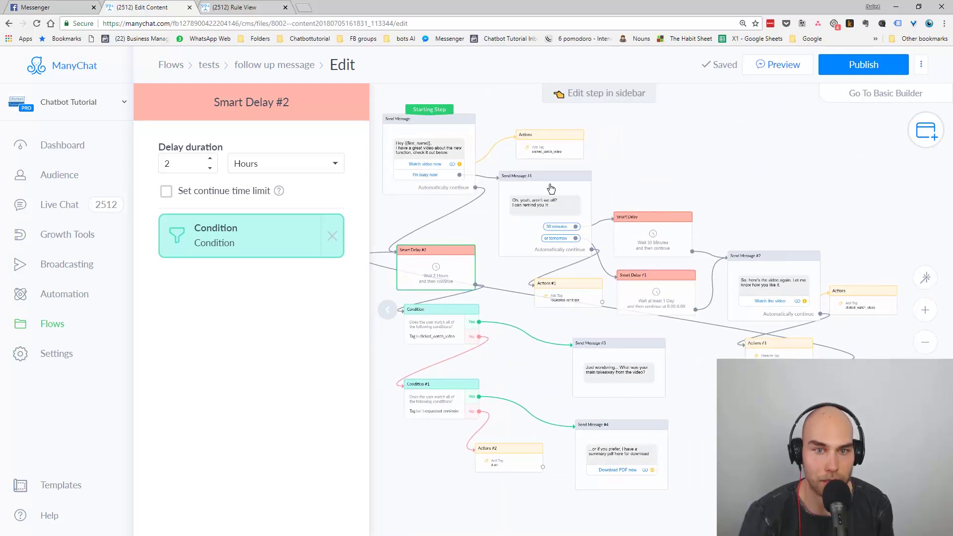